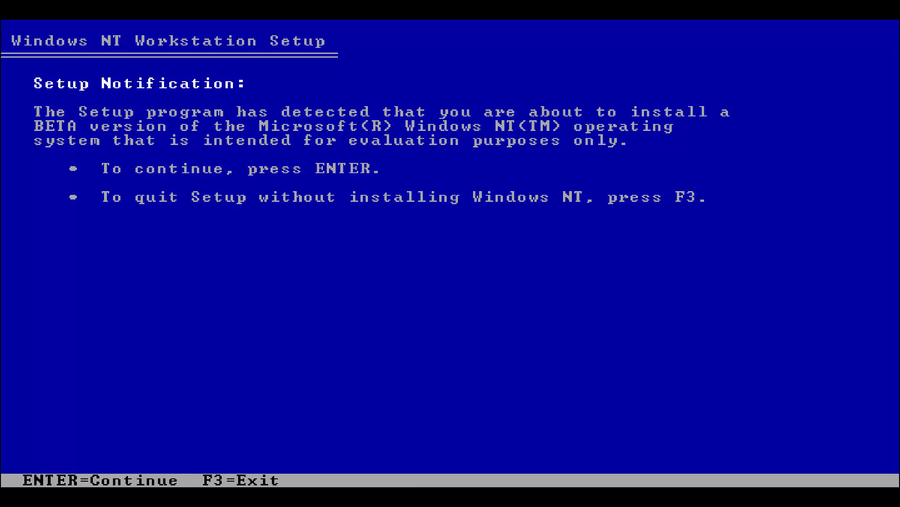
- Get past the beta evaluation notice and accept the licence agreement with F8
key("Return")
key("Return")
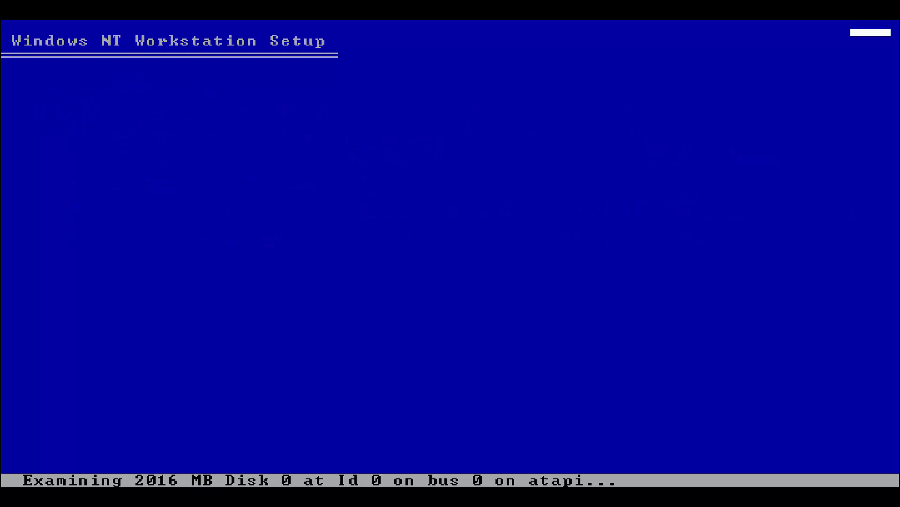
key("Page_Down")
key("Page_Down")
key("Page_Down")
key("Page_Down")
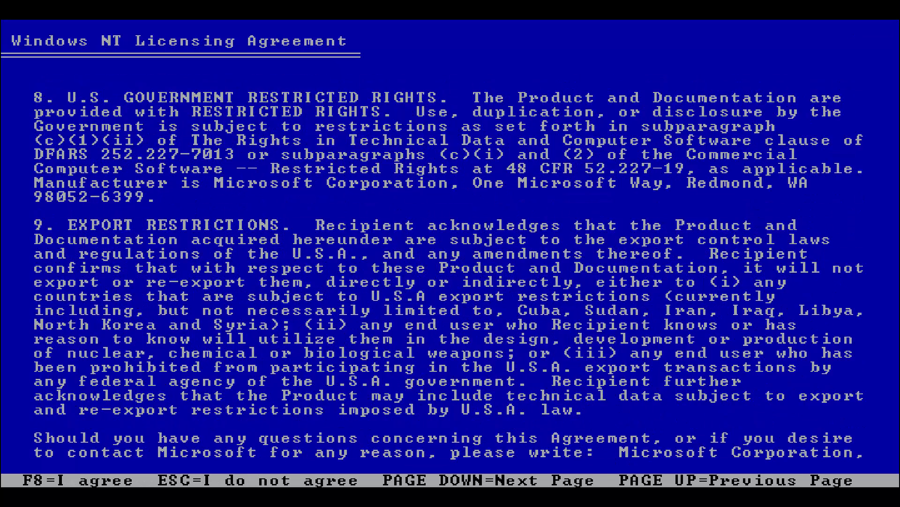
key("F8")
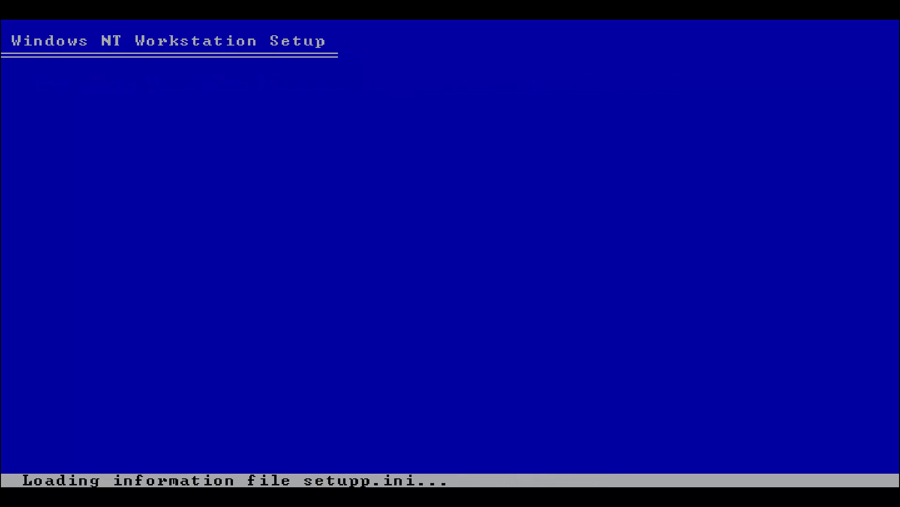
- Install onto partition C: and format it with the NTFS file system
key("Return")
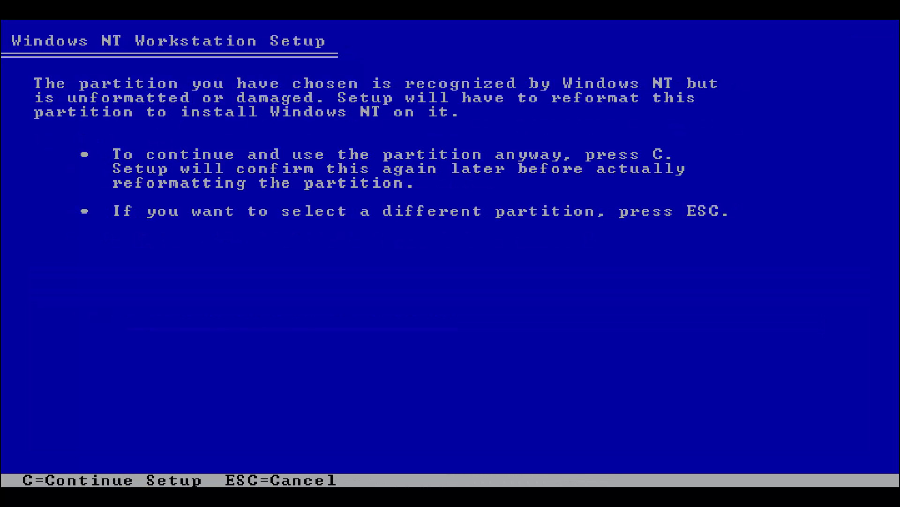
key("c")
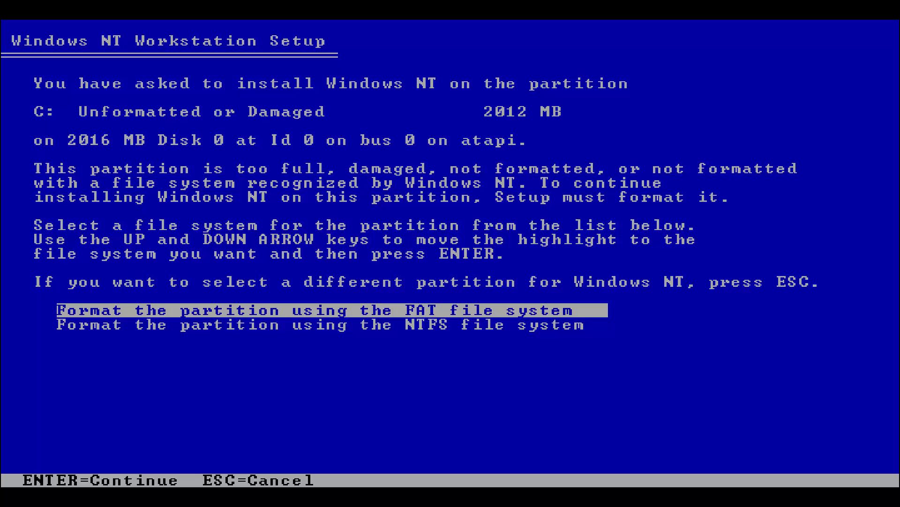
key("Down")
key("Return")
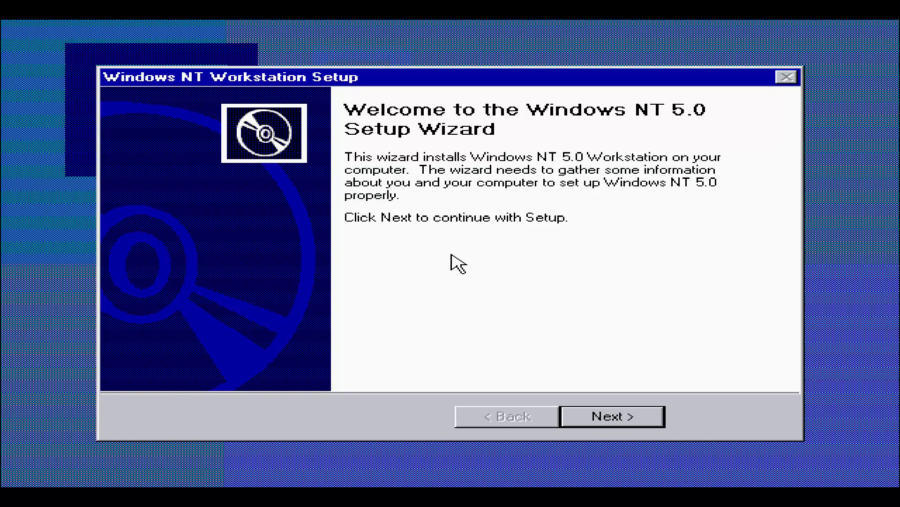
- Start the graphical Setup Wizard from its Welcome page
left_click(605, 415)
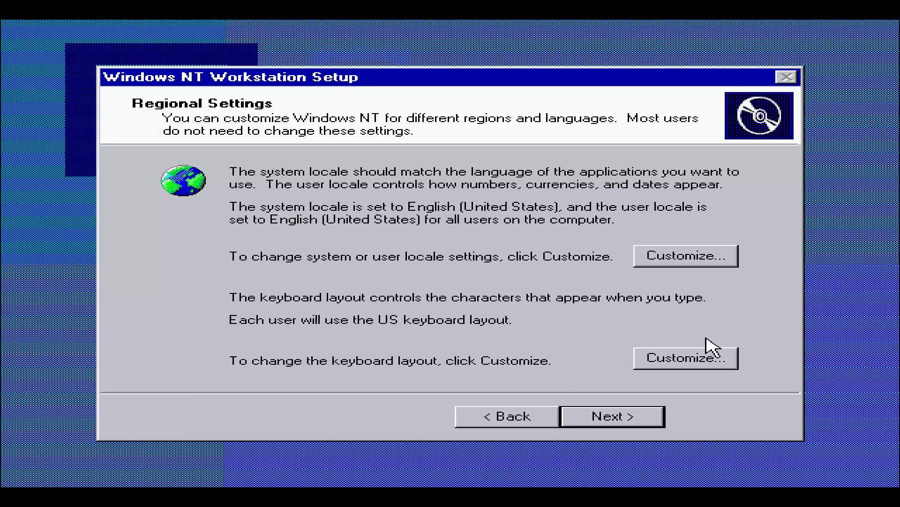
- Enter the user's name and organization 'Windows NT 5.0', keeping computer name WINDOWSNT01
left_click(577, 425)
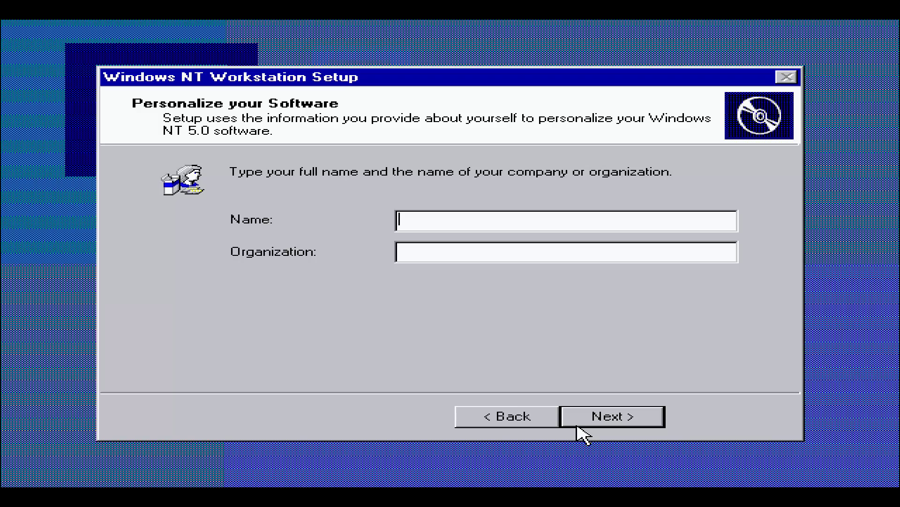
type("MirusA")
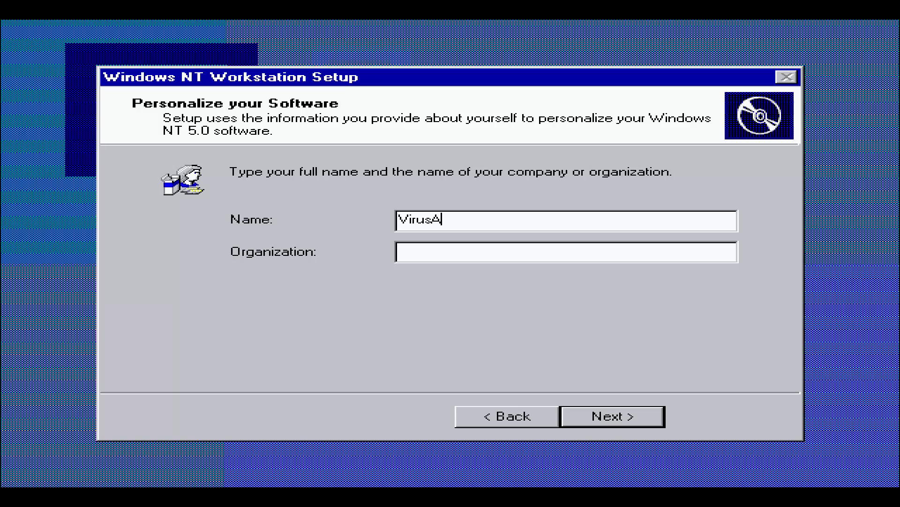
type("lertable")
left_click(398, 252)
type("Windows ")
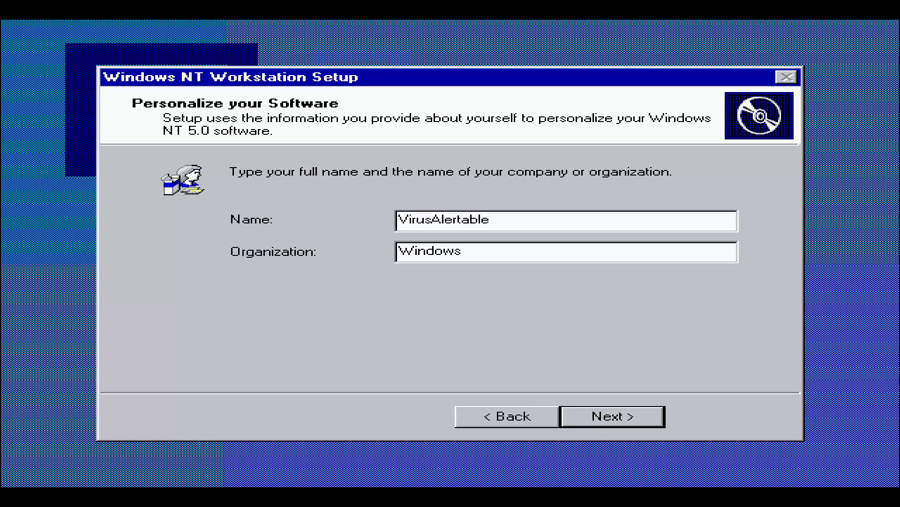
type("NT 5.0")
left_click(578, 425)
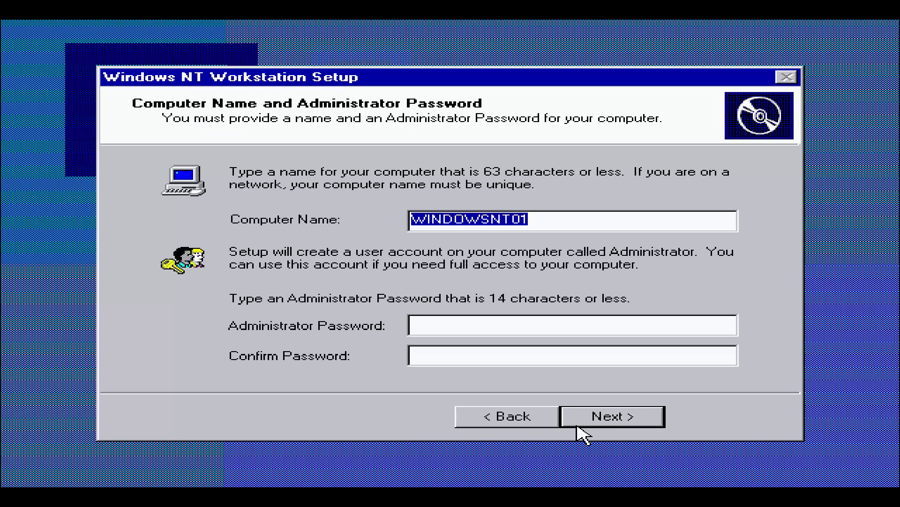
left_click(609, 426)
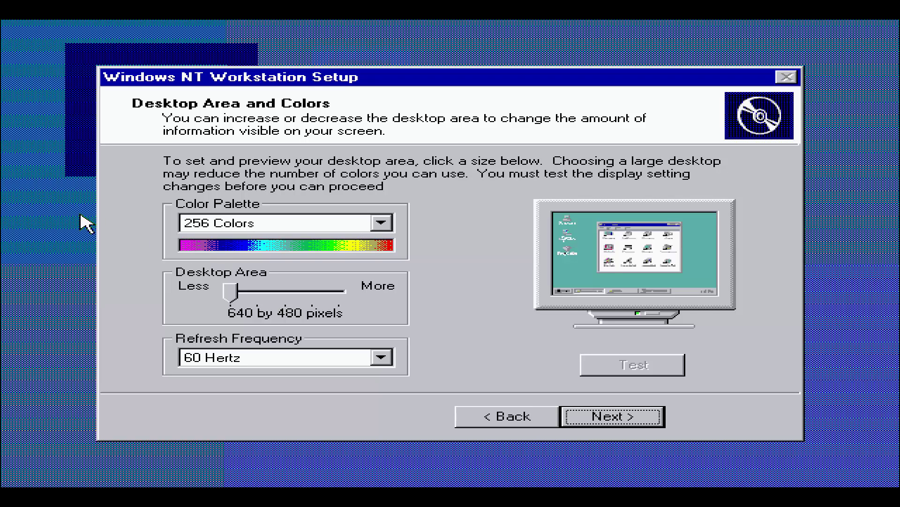
- Keep the default display settings, Typical networking and the WORKGROUP membership
key("Return")
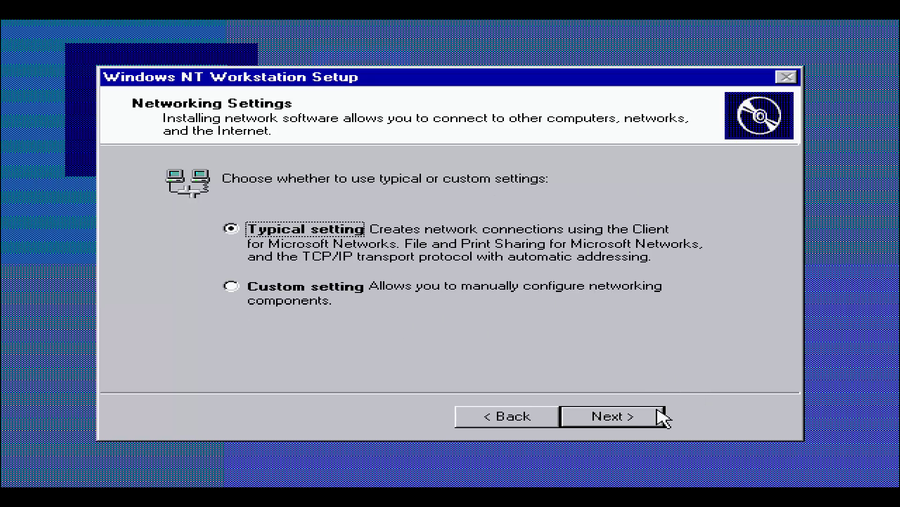
left_click(593, 414)
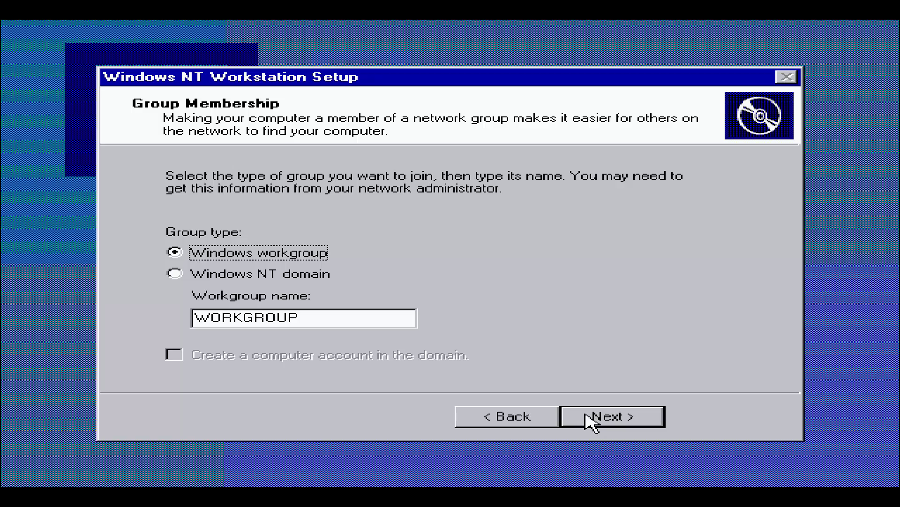
left_click(586, 419)
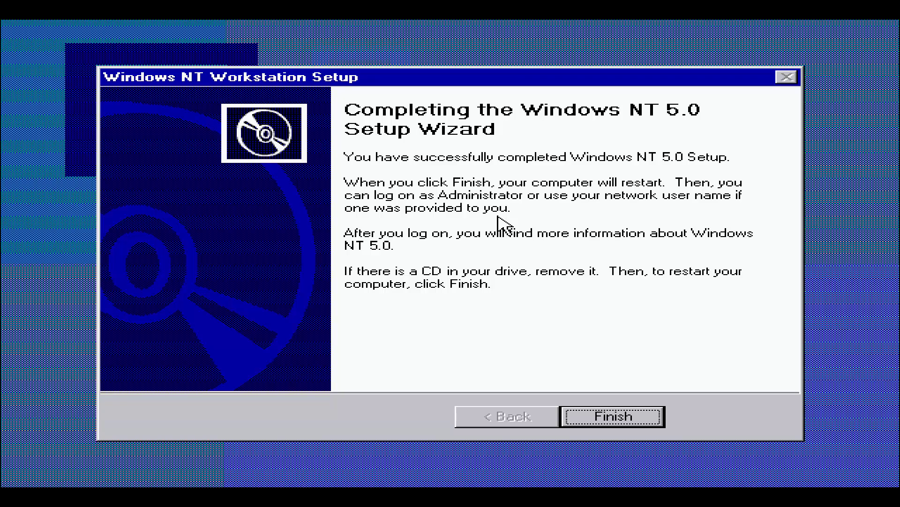
- Eject the setup CD and the floppy disks, then finish setup to restart
key("Down")
key("Right")
key("Down")
key("Return")
key("Down")
key("Down")
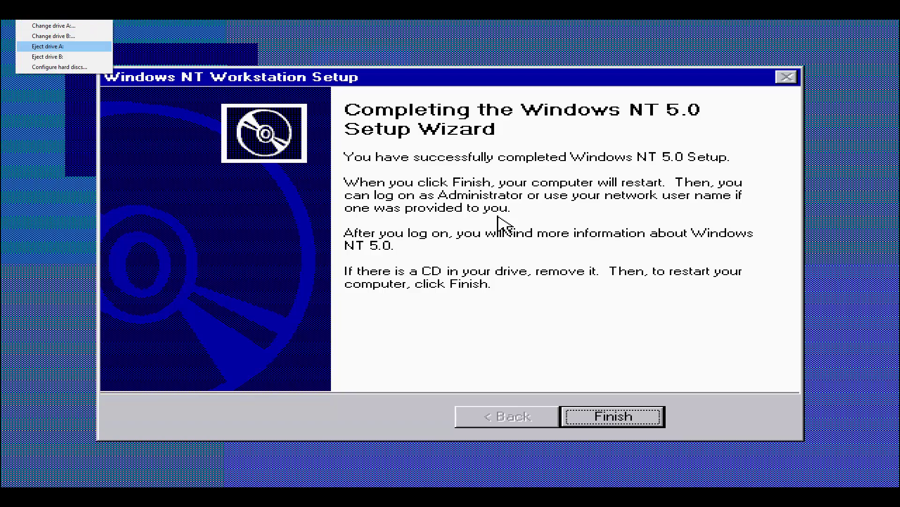
key("Down")
key("Return")
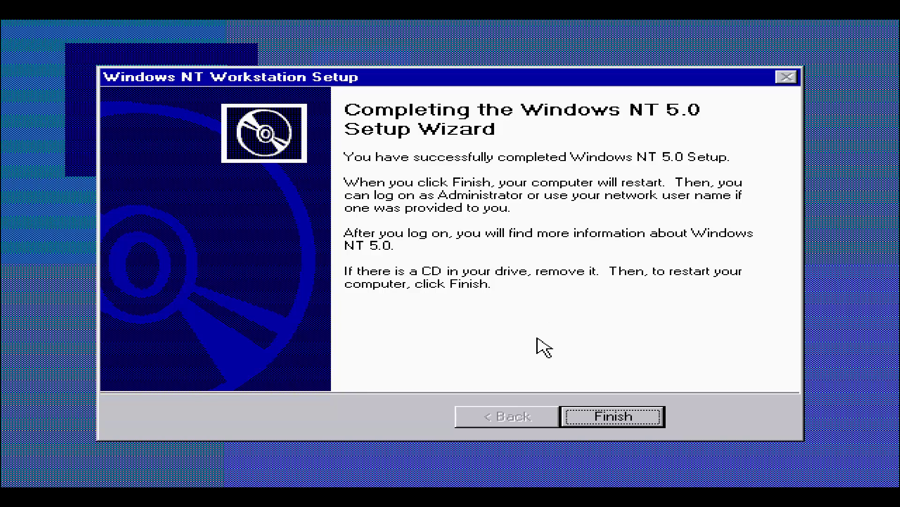
left_click(636, 425)
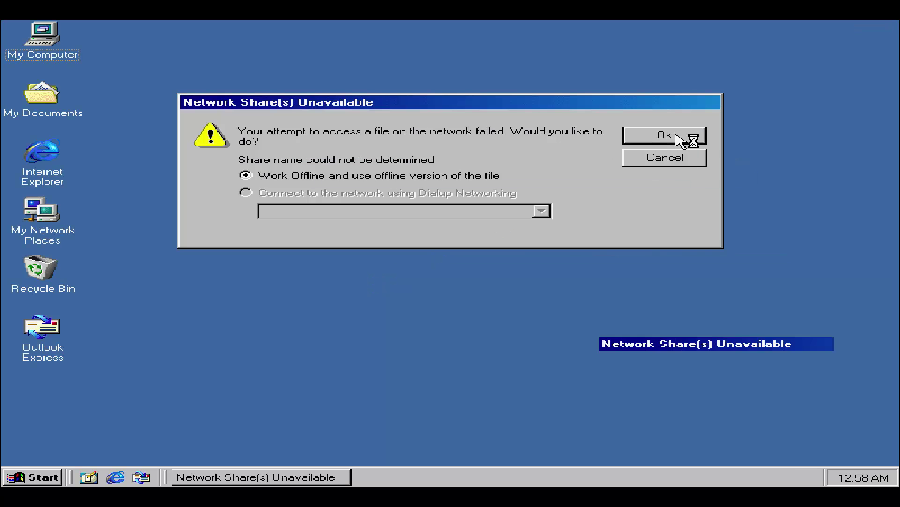
- Dismiss the network share warning and launch Pinball from Programs > Accessories > Games
key("Return")
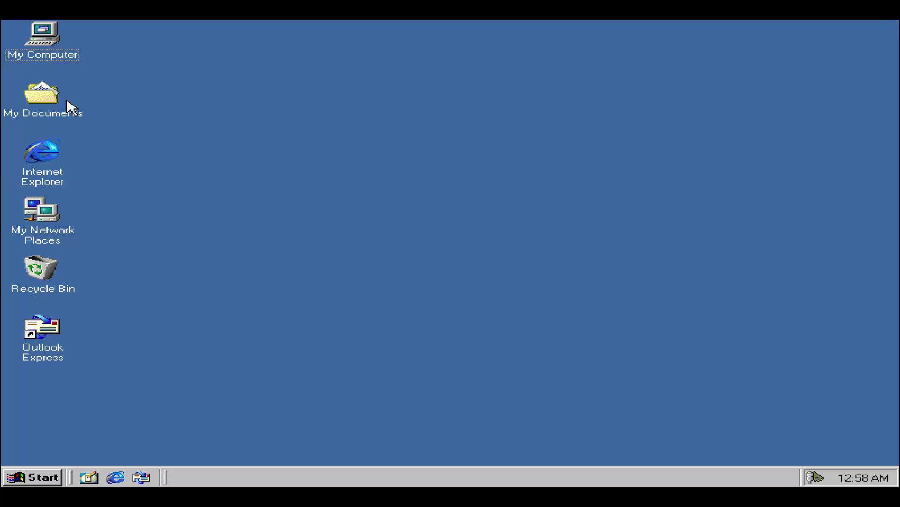
left_click(49, 473)
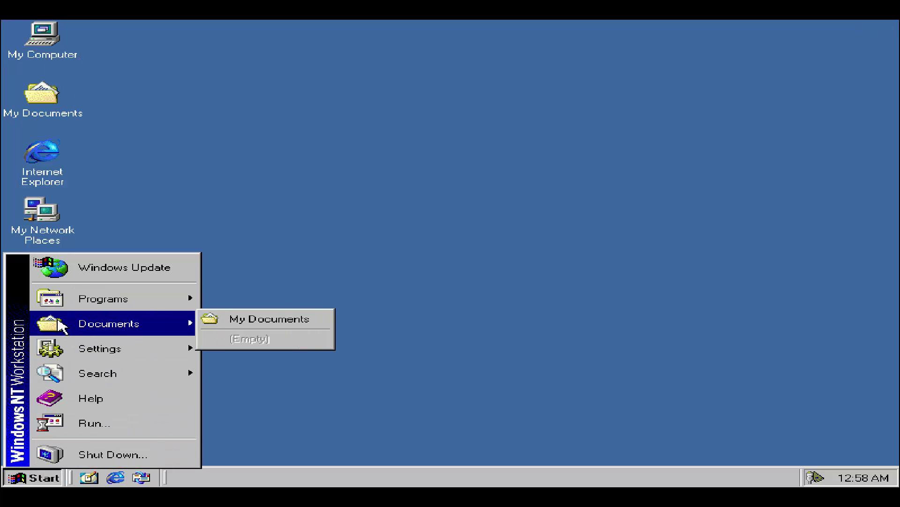
mouse_move(86, 307)
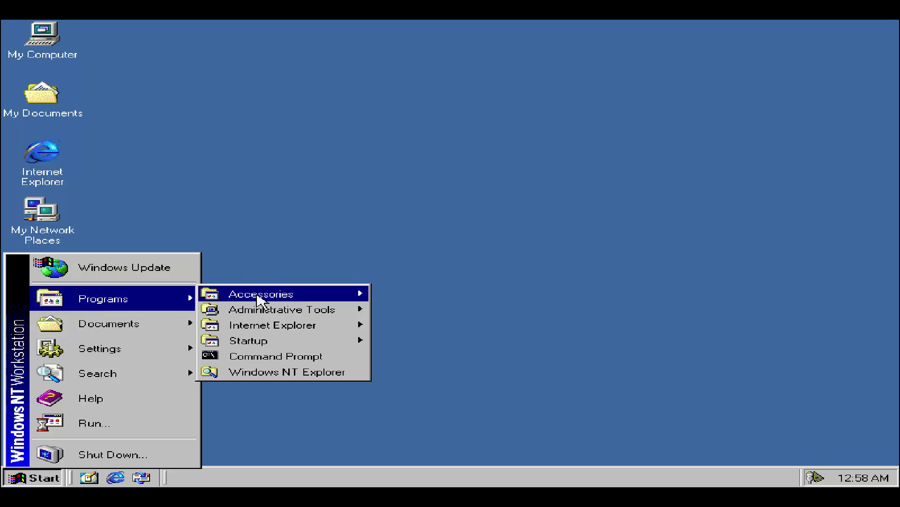
mouse_move(262, 300)
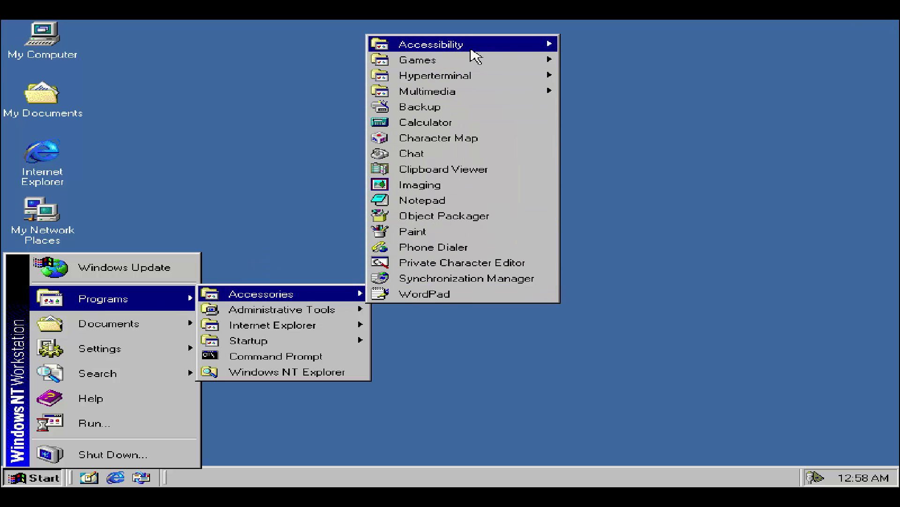
mouse_move(472, 50)
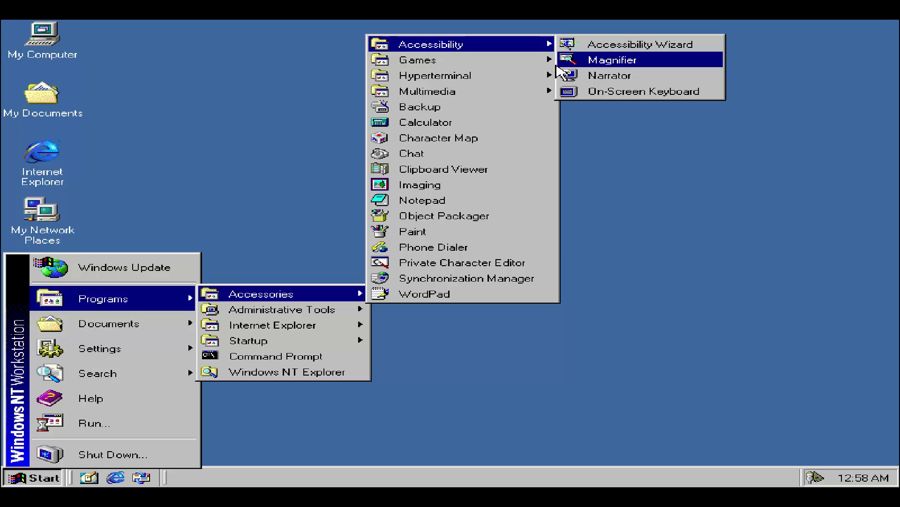
mouse_move(522, 67)
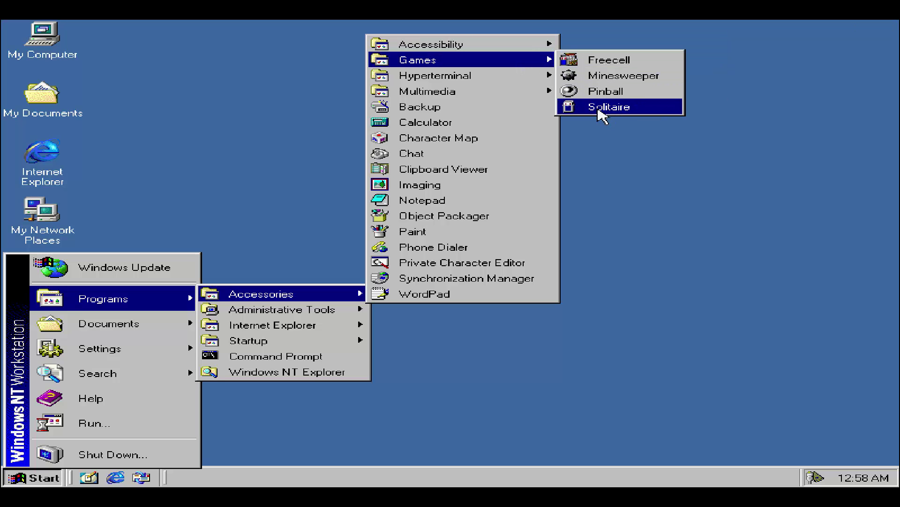
left_click(605, 94)
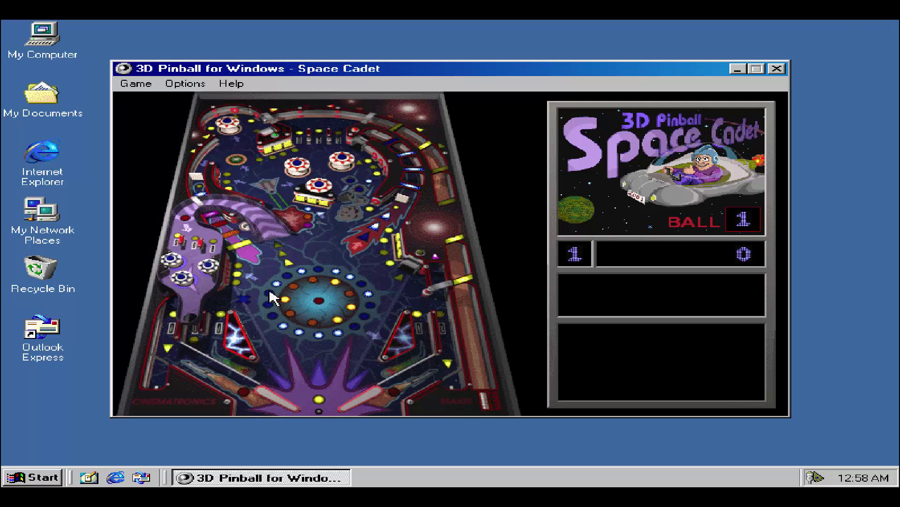
- Flip the pinball flippers with / and Z, then close the game
key("slash")
key("z")
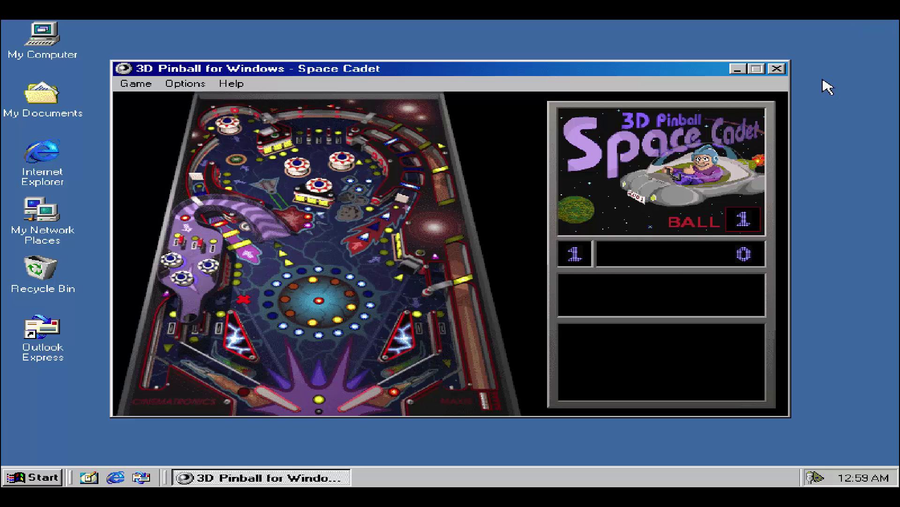
left_click(777, 69)
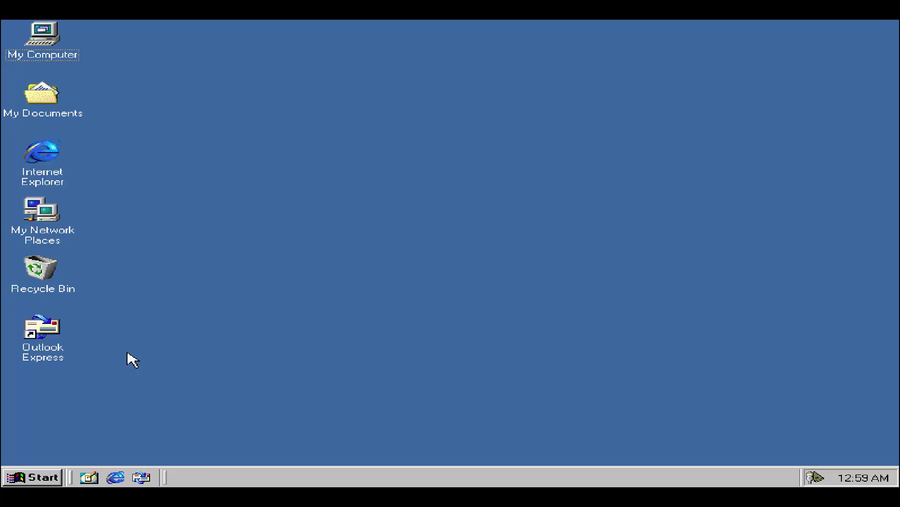
- Try Windows Update and Internet Explorer, closing each after the page fails to display
left_click(43, 477)
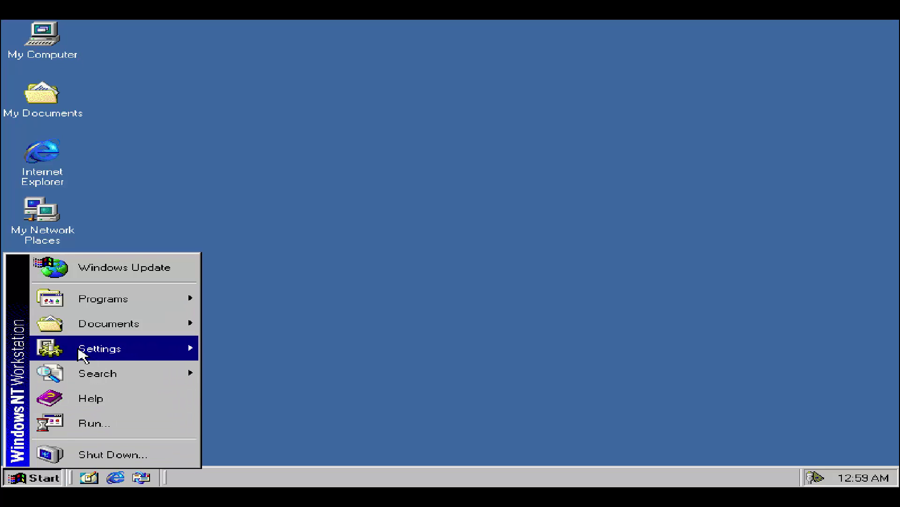
left_click(145, 268)
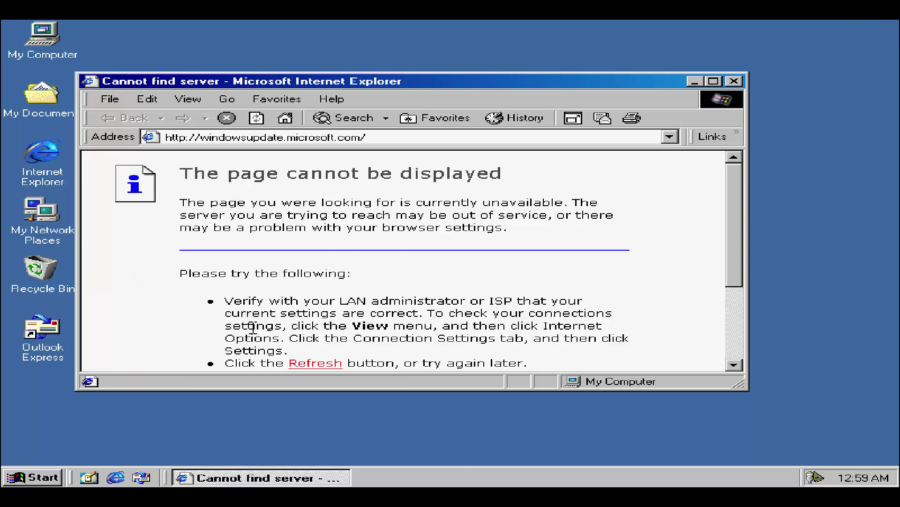
left_click(735, 82)
double_click(52, 148)
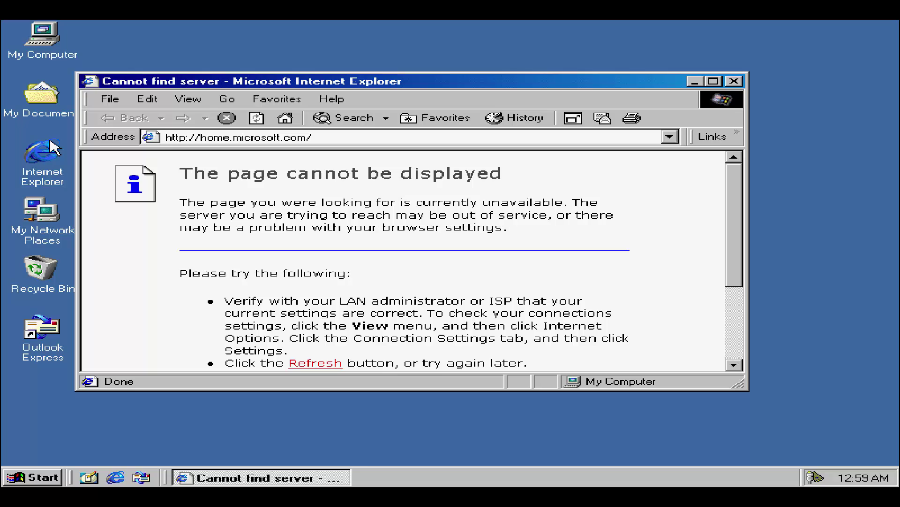
left_click(734, 82)
right_click(52, 52)
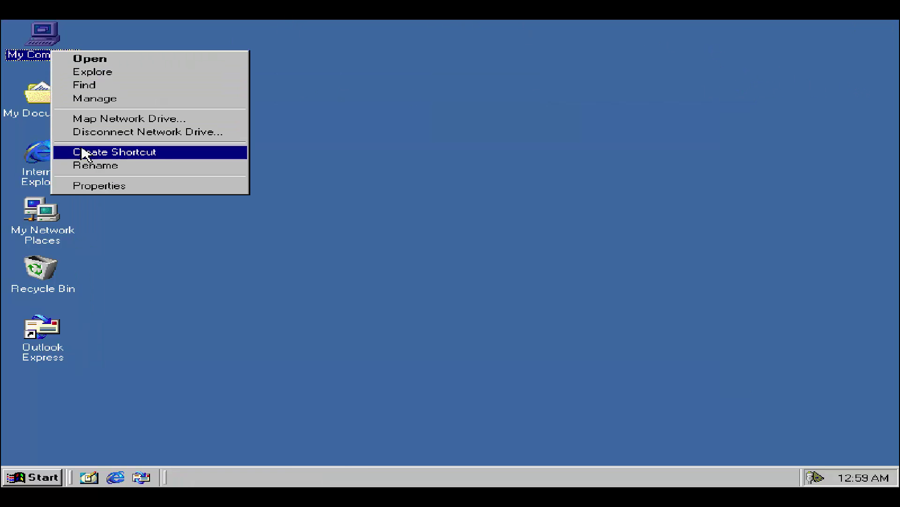
left_click(94, 187)
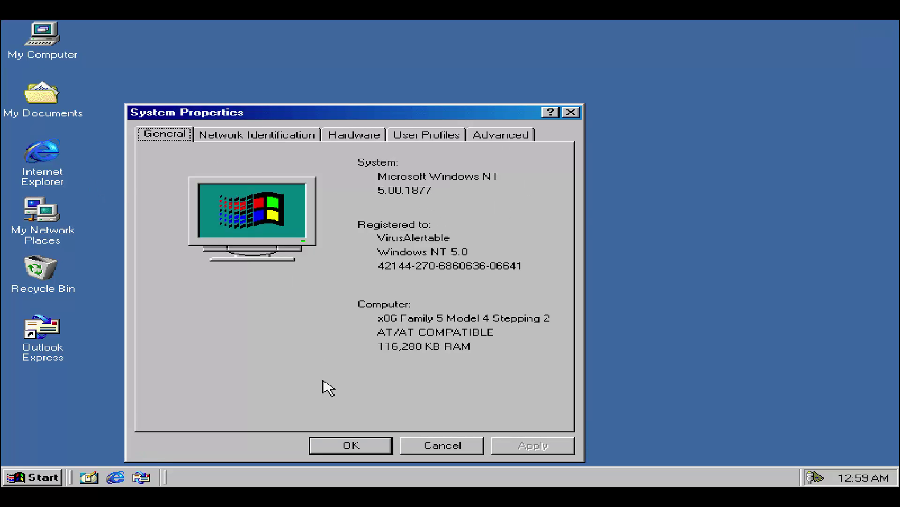
left_click(351, 445)
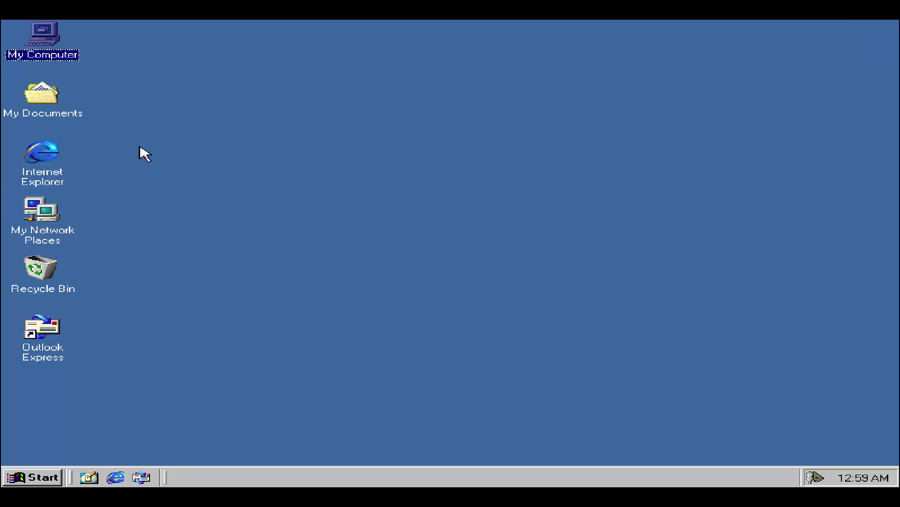
double_click(38, 32)
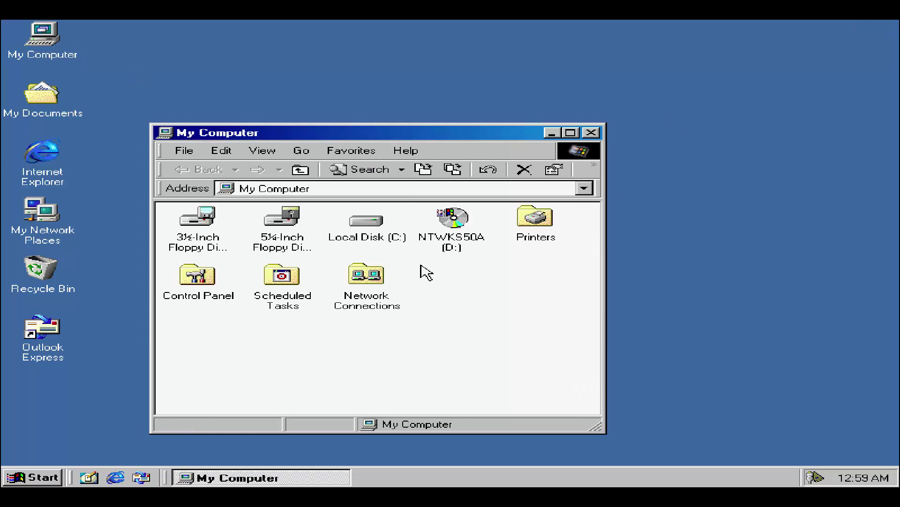
double_click(188, 277)
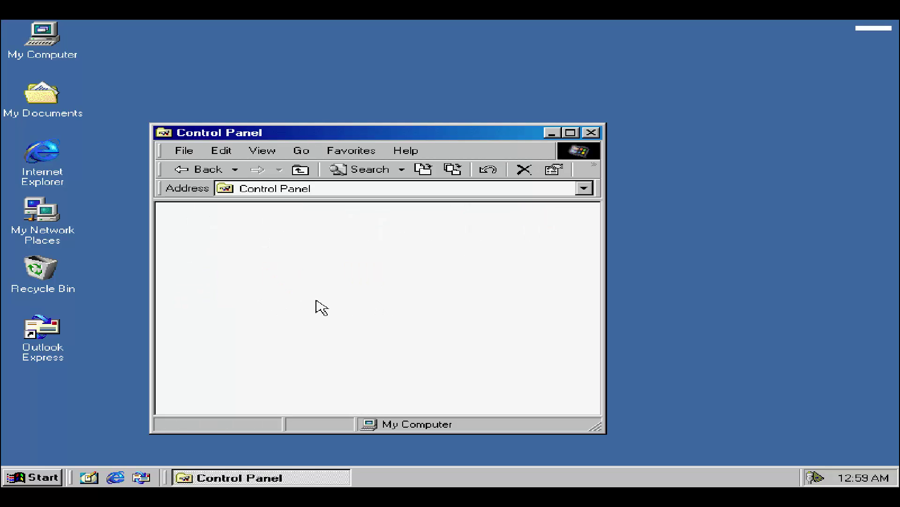
left_click(570, 133)
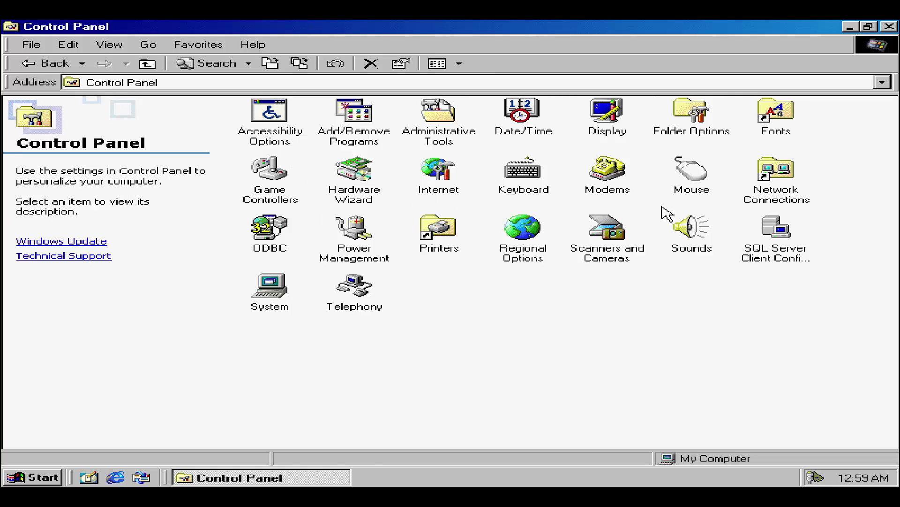
double_click(764, 185)
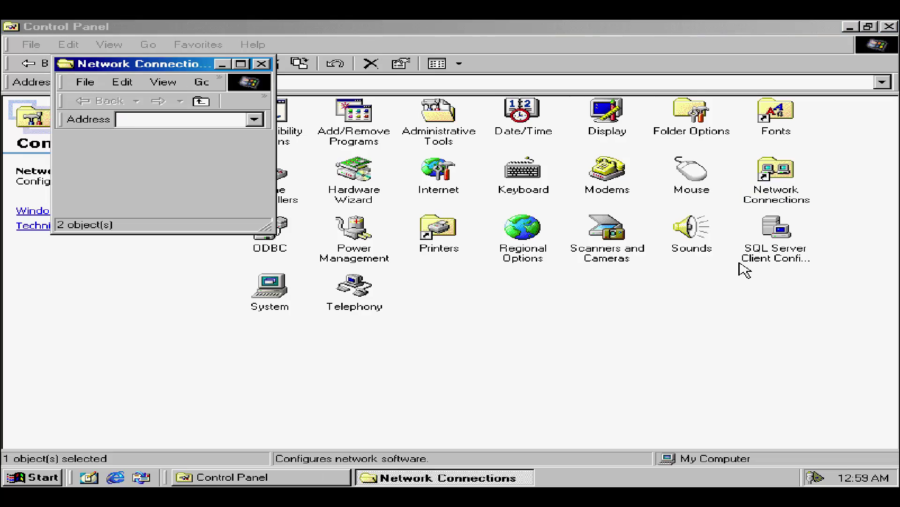
double_click(195, 170)
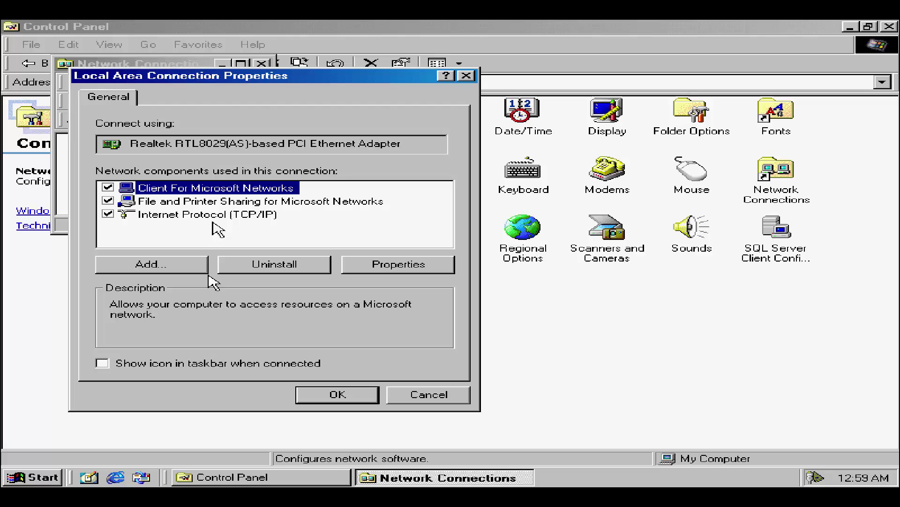
left_click(333, 394)
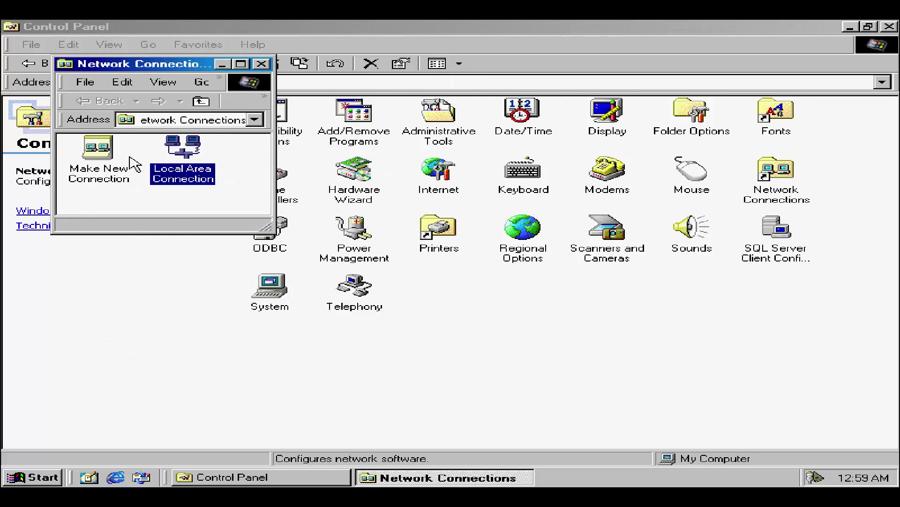
left_click(261, 64)
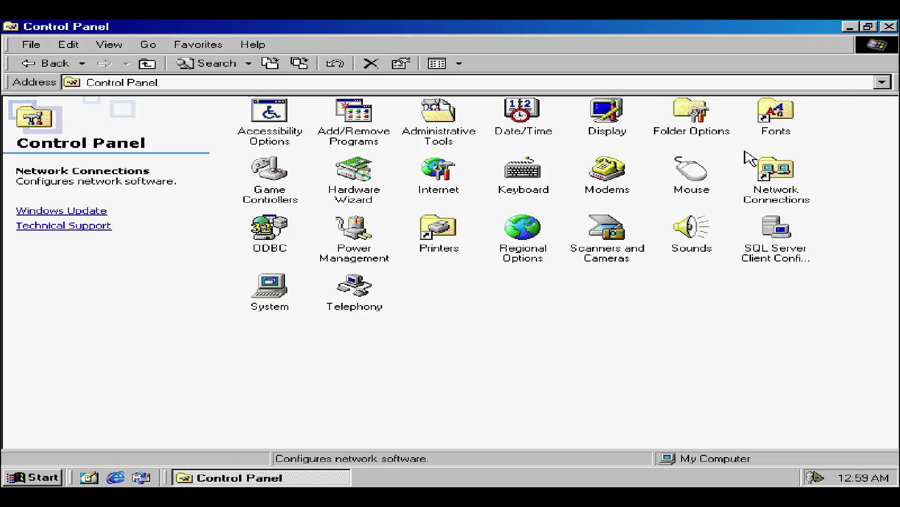
left_click(890, 28)
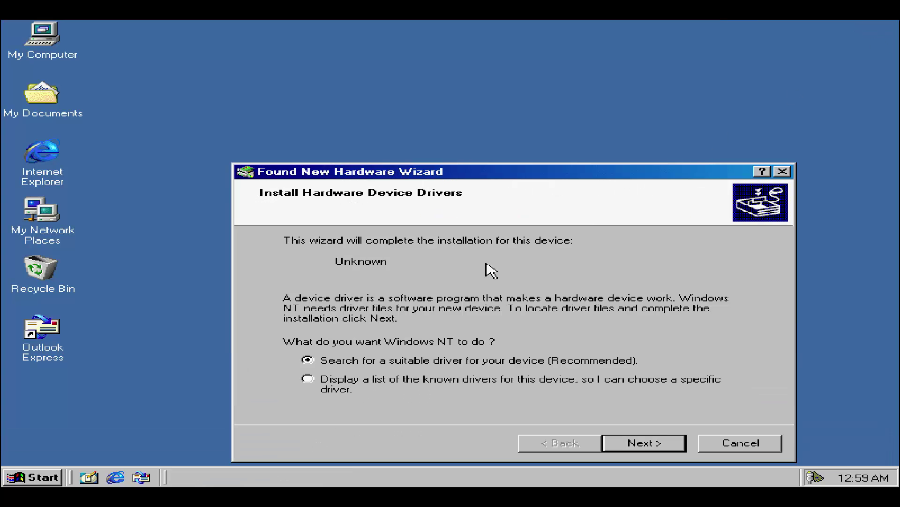
left_click(727, 443)
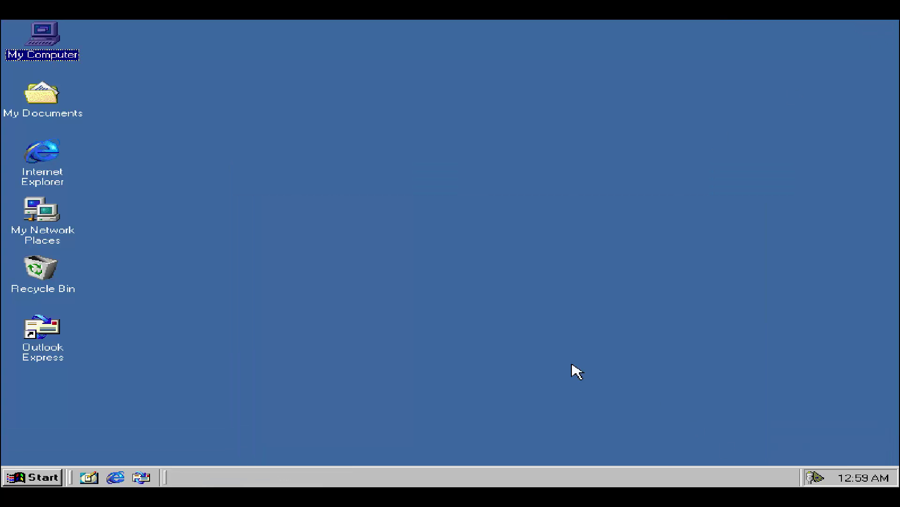
- Open C:\WINNT from My Computer, maximize the window and show its files
double_click(54, 35)
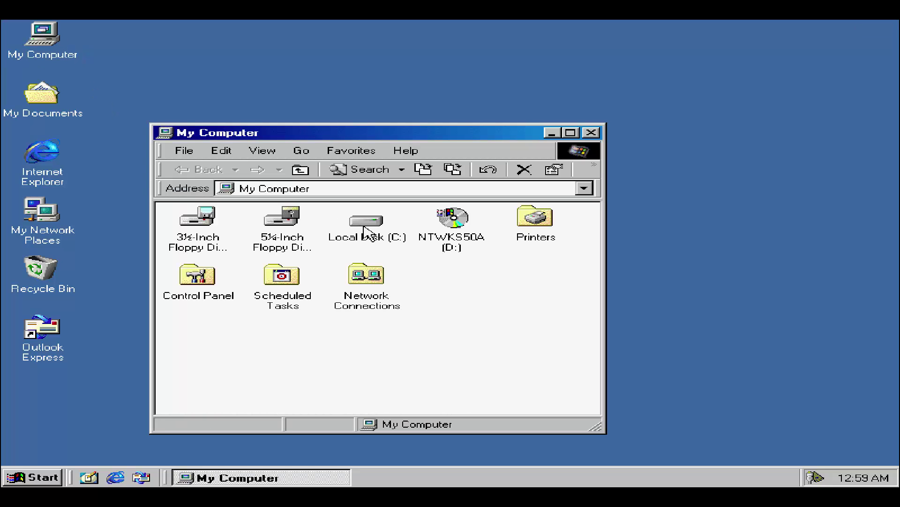
double_click(365, 228)
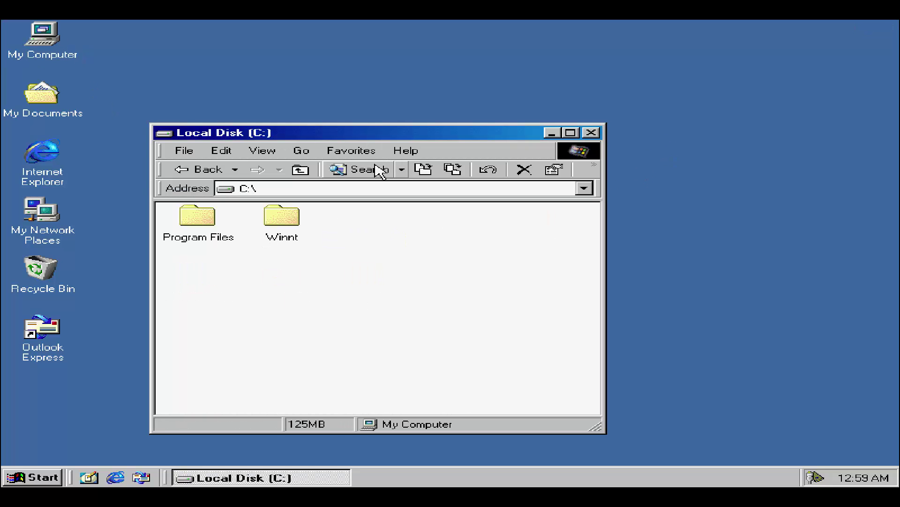
double_click(305, 227)
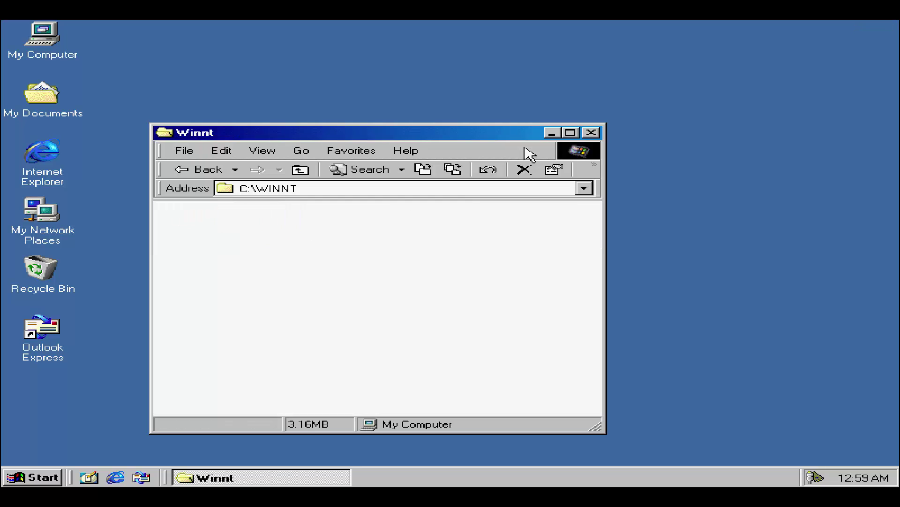
left_click(570, 132)
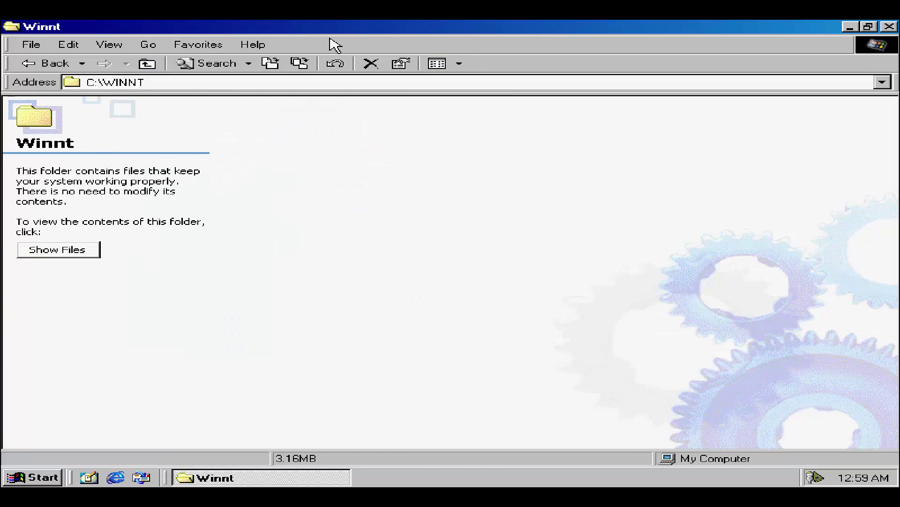
left_click(89, 257)
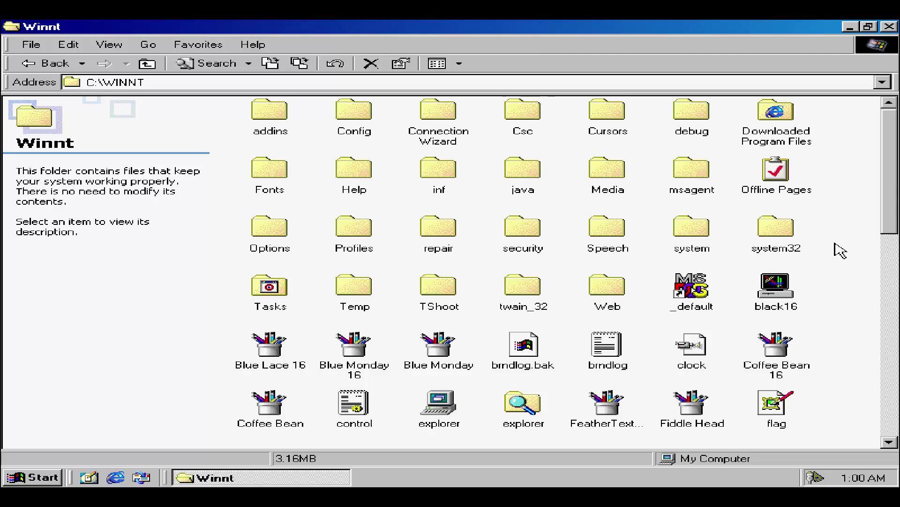
- Launch and close the Registry Editor and the Welcome to Windows NT program
scroll(558, 270, "down", 10)
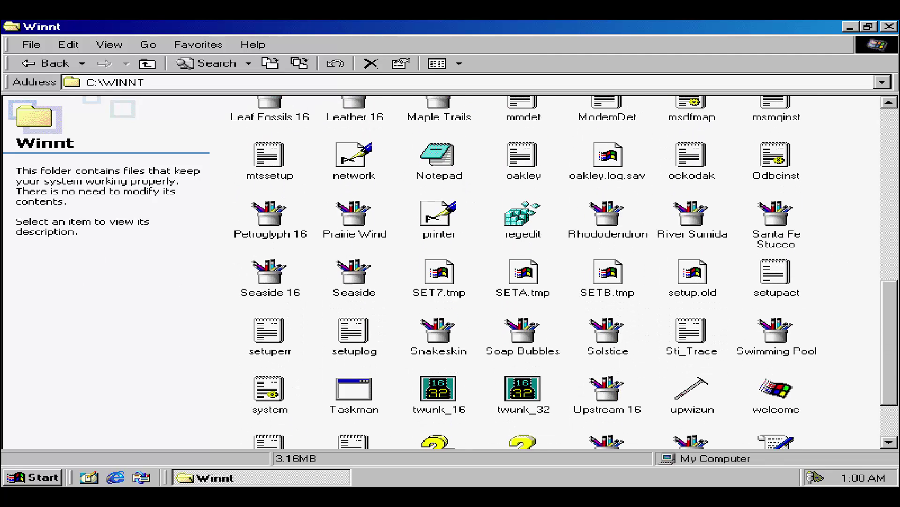
double_click(528, 233)
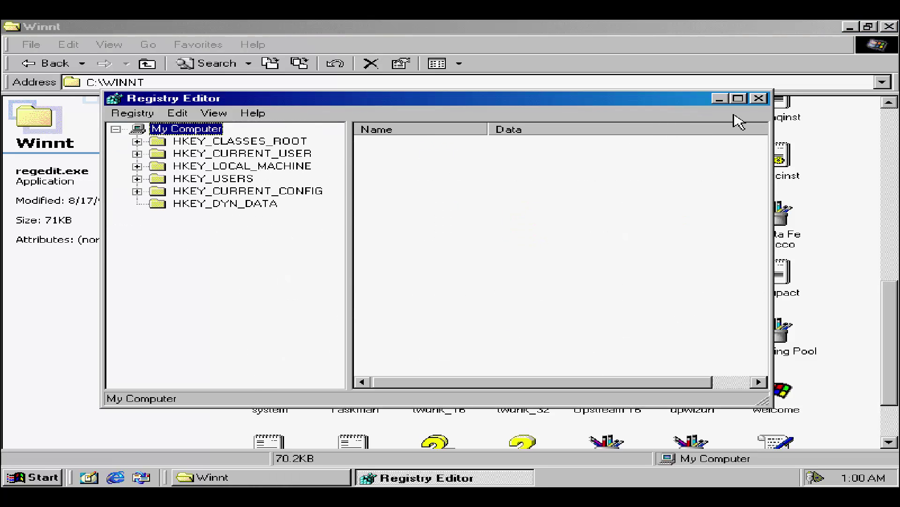
left_click(759, 99)
scroll(897, 376, "down", 2)
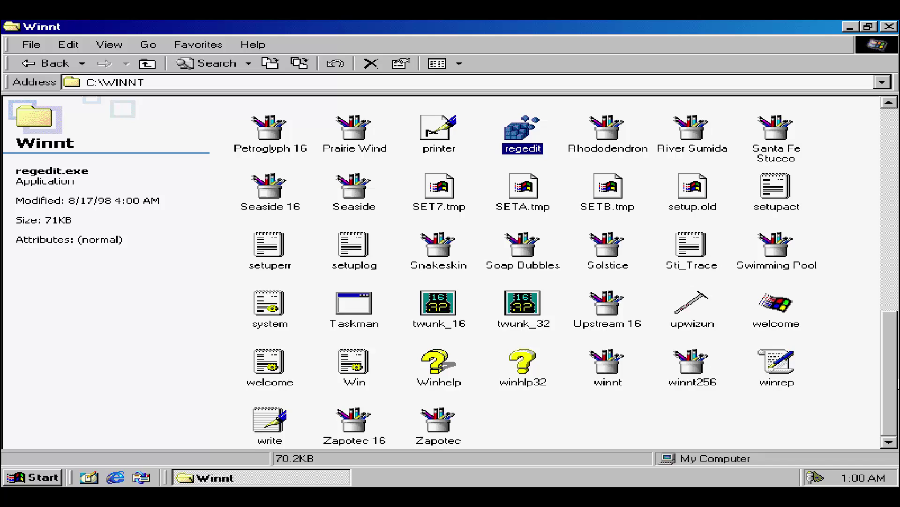
double_click(776, 323)
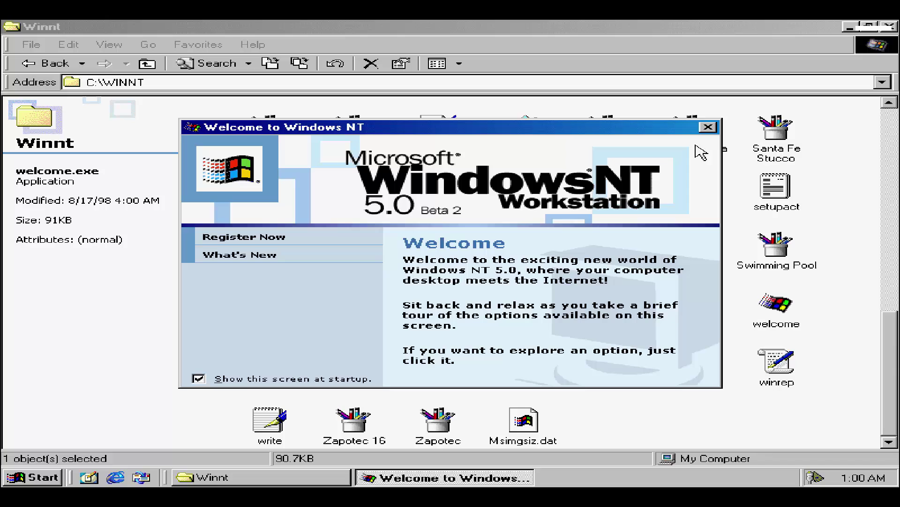
left_click(708, 127)
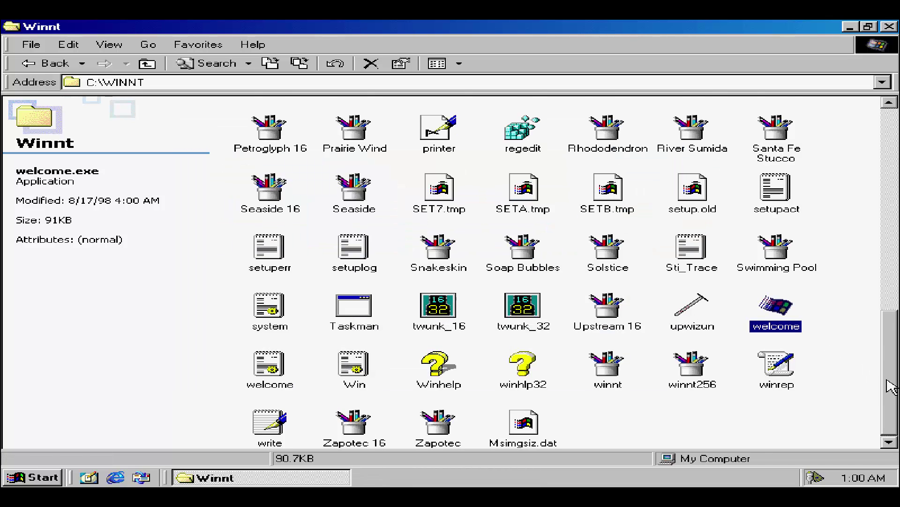
- Launch and close Notepad, then open the system32 folder
scroll(875, 375, "up", 5)
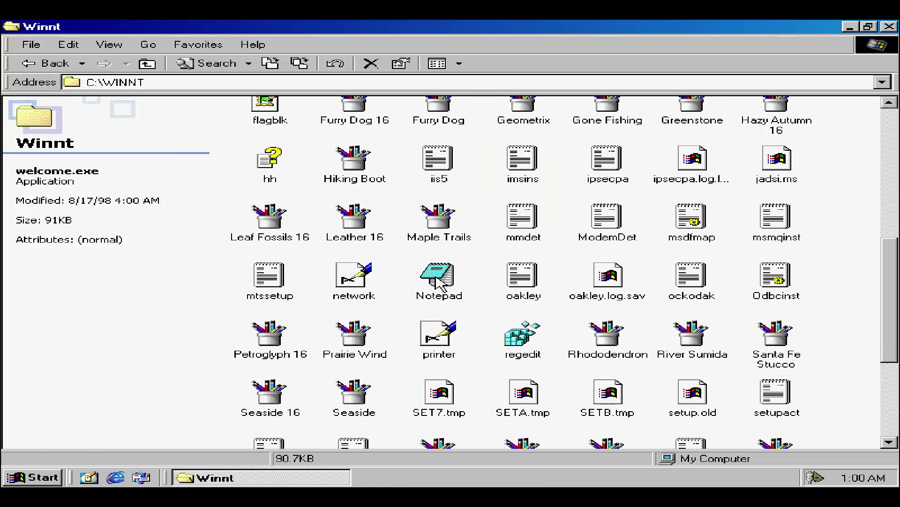
double_click(437, 278)
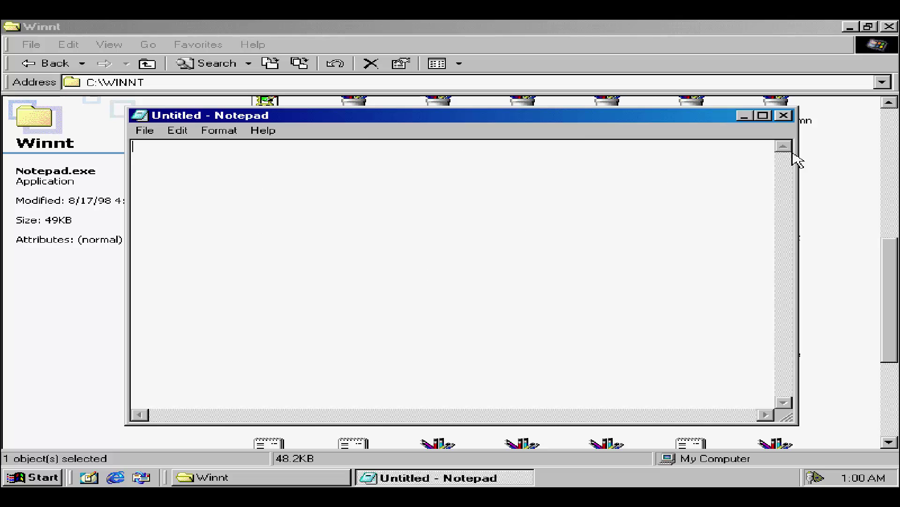
left_click(783, 115)
left_click(783, 118)
scroll(882, 282, "up", 6)
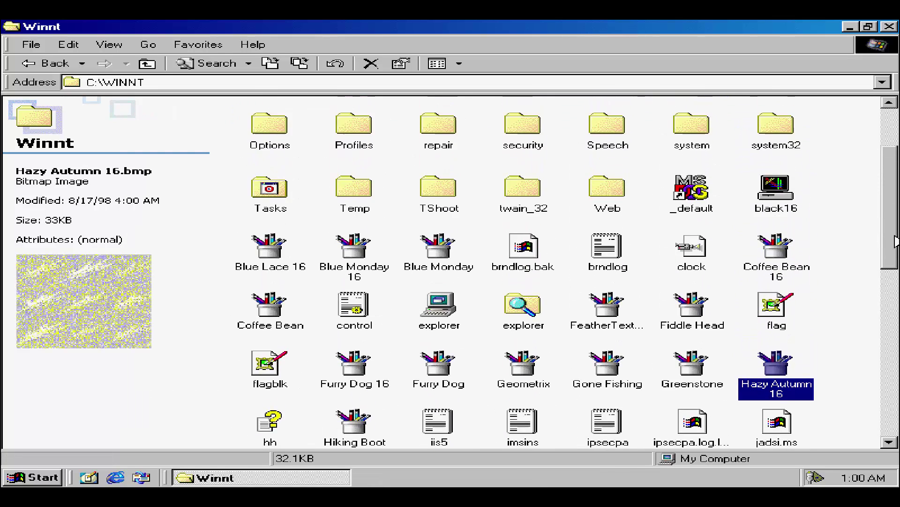
scroll(893, 242, "up", 3)
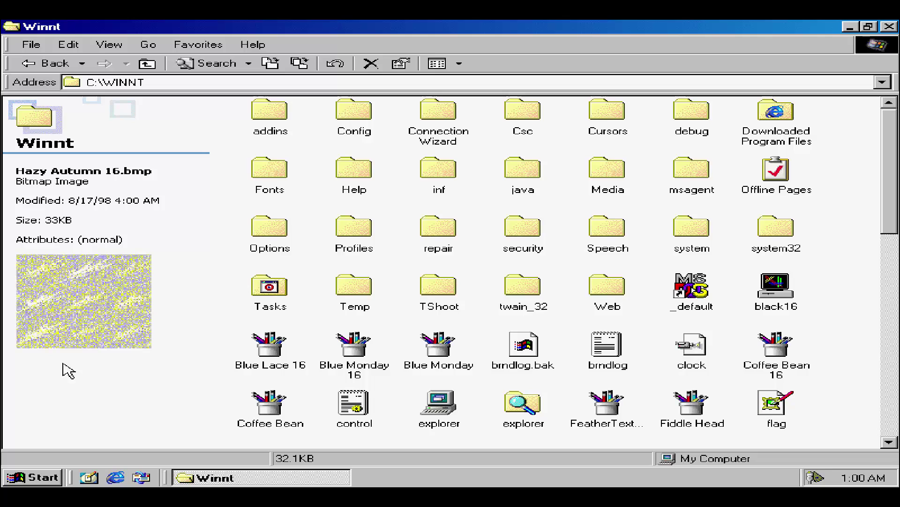
double_click(776, 227)
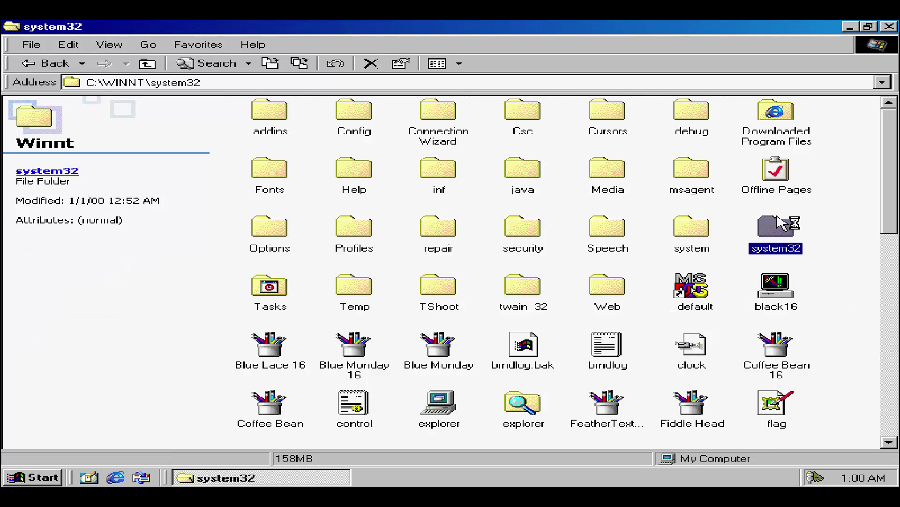
- Show the system32 files, then launch and close Calculator
left_click(35, 248)
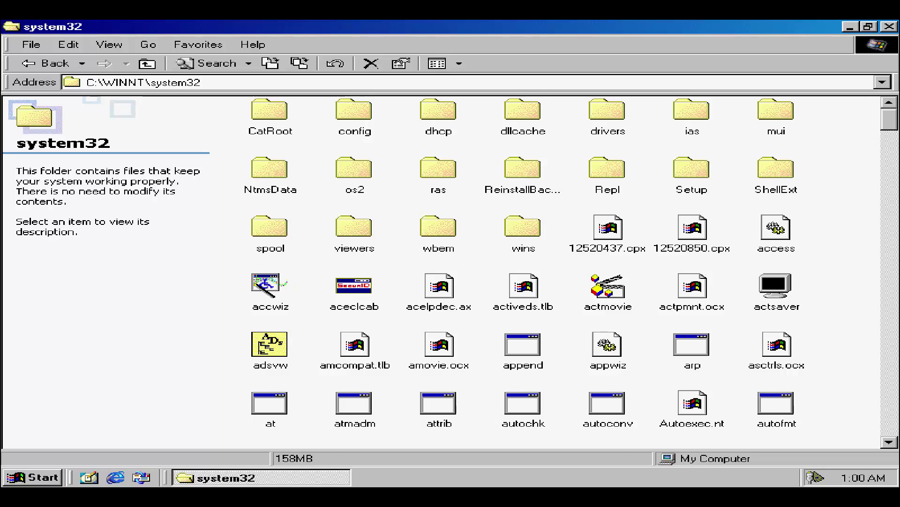
left_click_drag(894, 122, 485, 163)
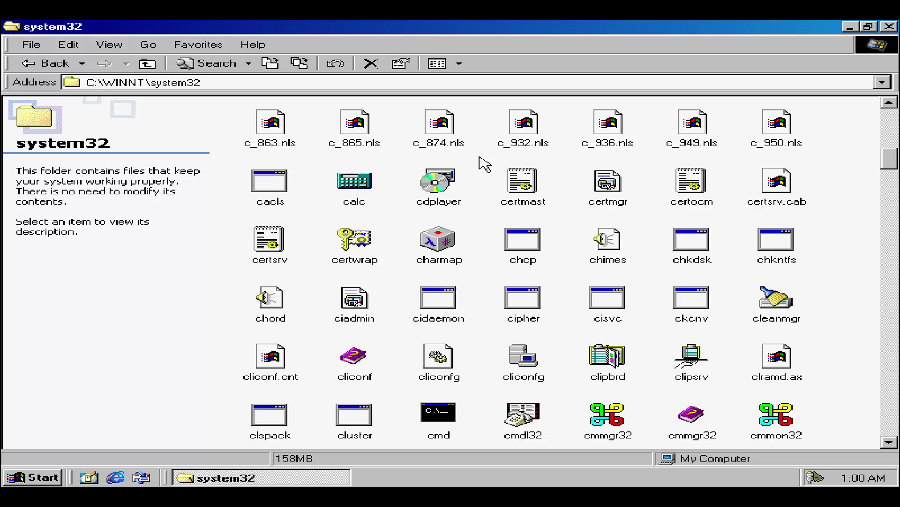
double_click(348, 183)
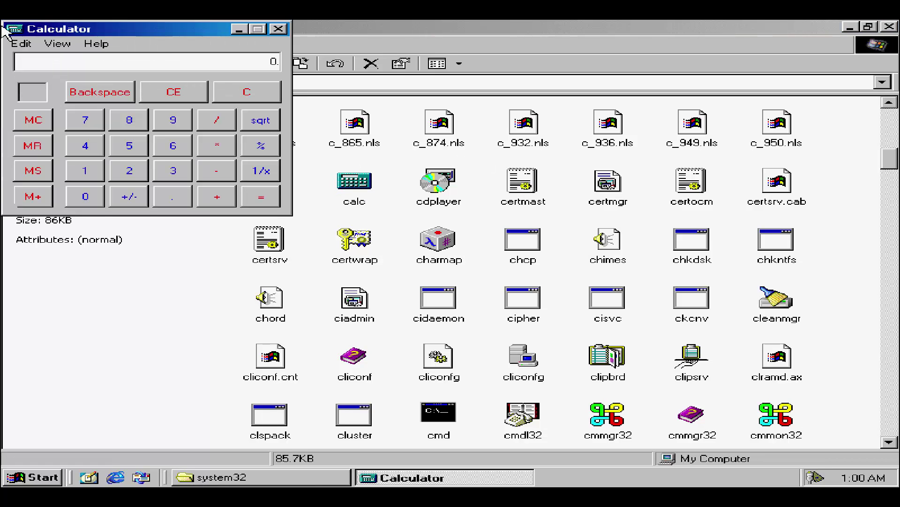
left_click(278, 30)
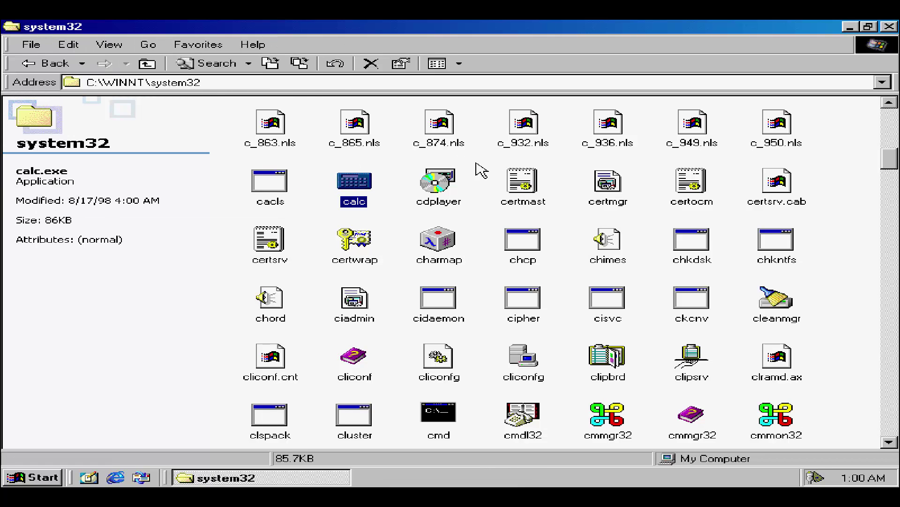
- Launch and close FreeCell, then scroll down the system32 list toward pbrush
left_click_drag(895, 161, 895, 216)
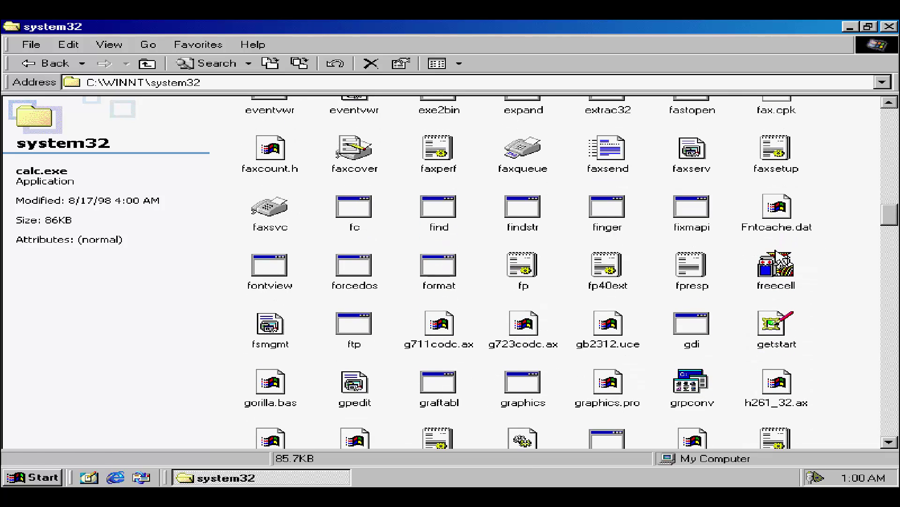
double_click(776, 263)
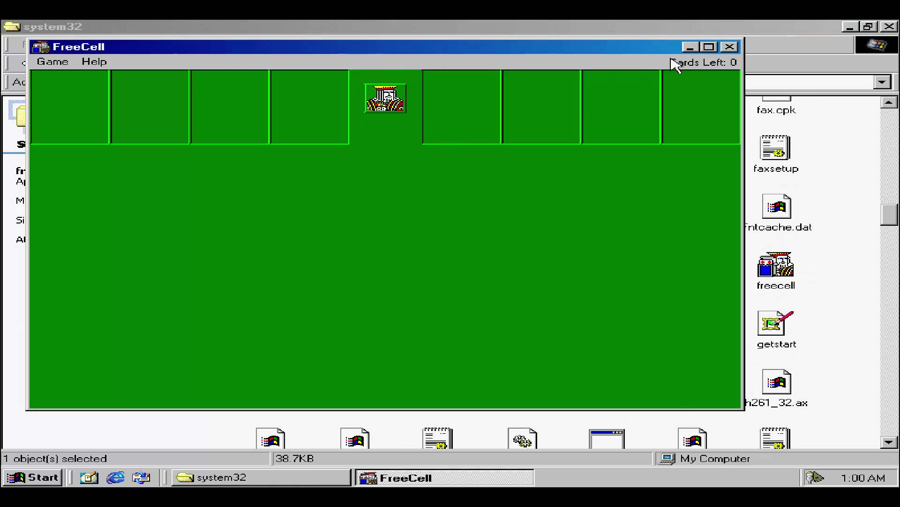
left_click(732, 47)
left_click_drag(895, 216, 892, 322)
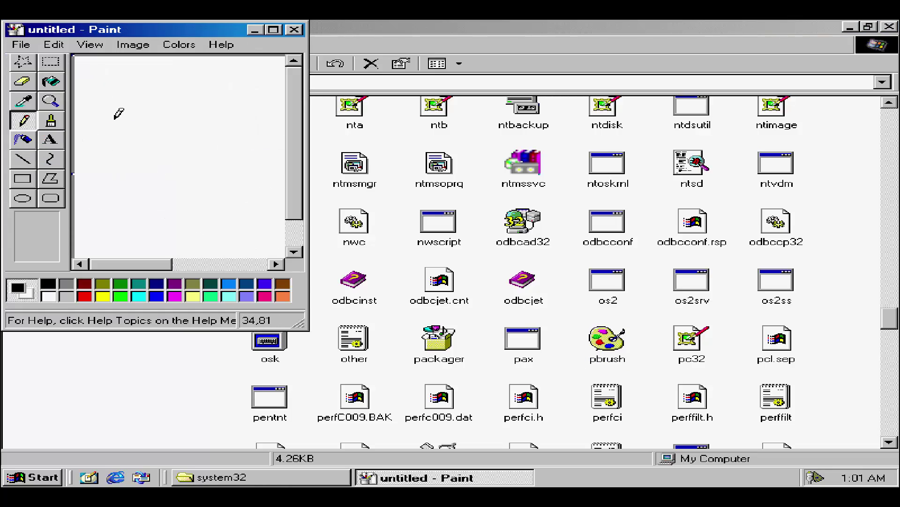
- Draw a smiley face with the Pencil, close Paint without saving, and scroll the system32 folder down
left_click(202, 122)
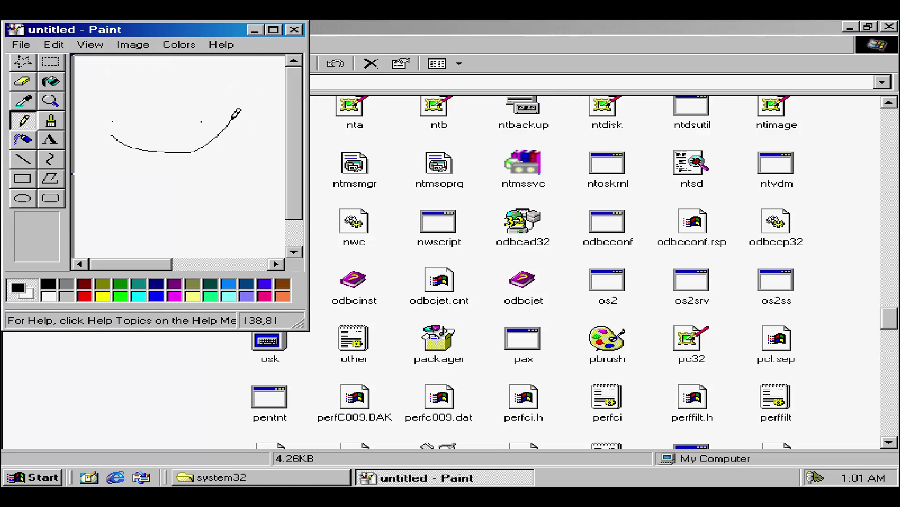
left_click(280, 30)
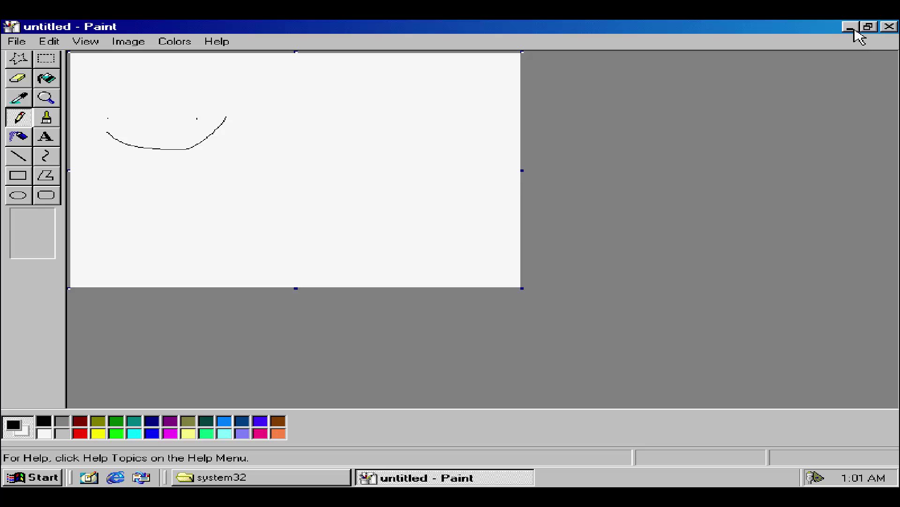
left_click(887, 27)
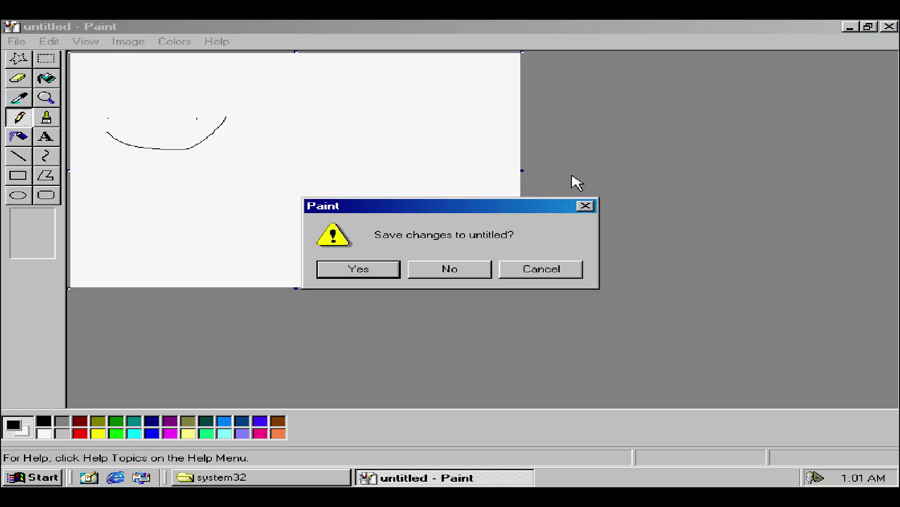
left_click(439, 274)
left_click_drag(894, 328, 897, 437)
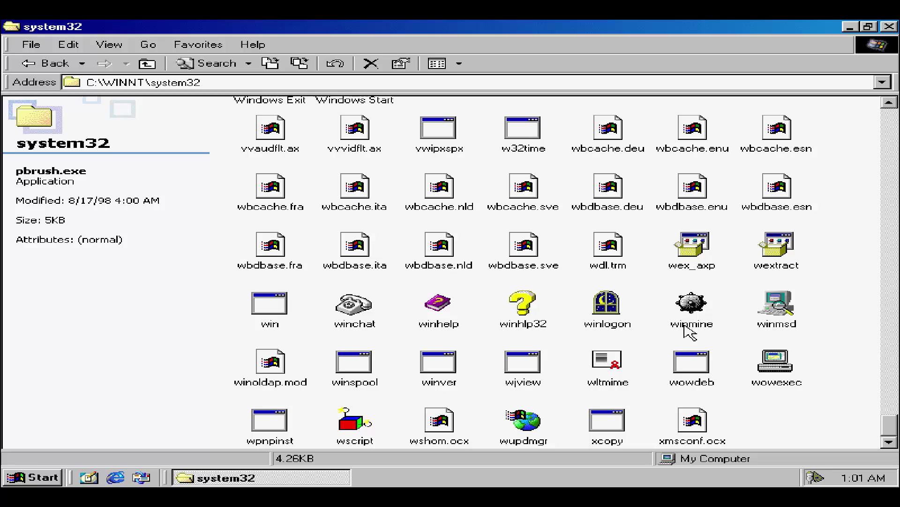
- Play Minesweeper until a mine is hit and close it, then view and dismiss the winver version box
double_click(692, 304)
left_click(177, 183)
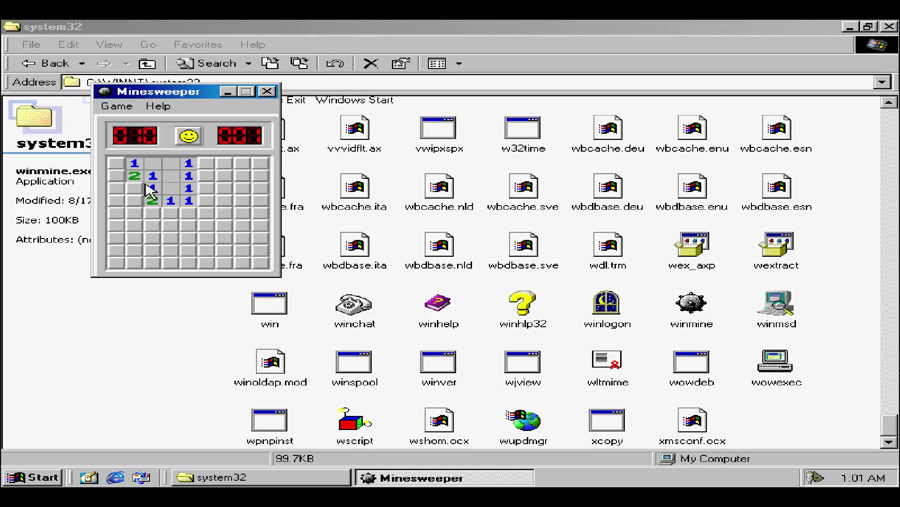
left_click(137, 237)
left_click(242, 246)
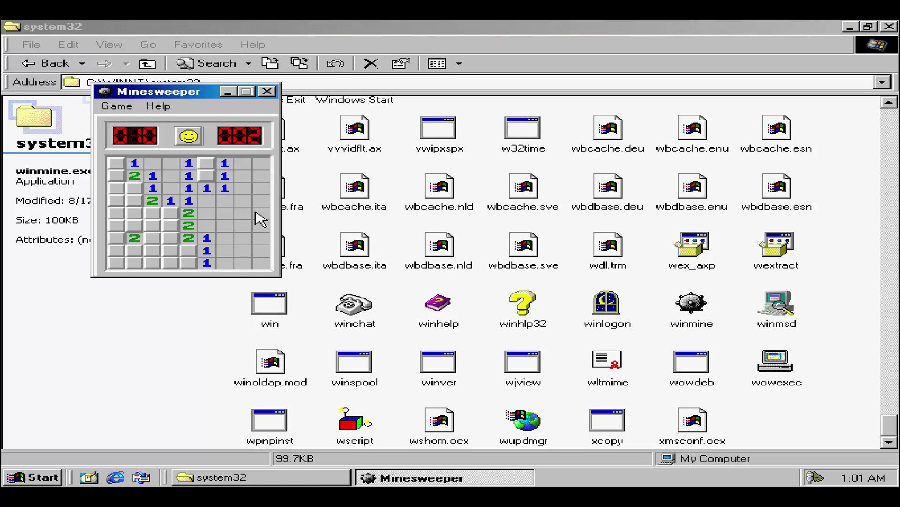
left_click(118, 262)
left_click(135, 188)
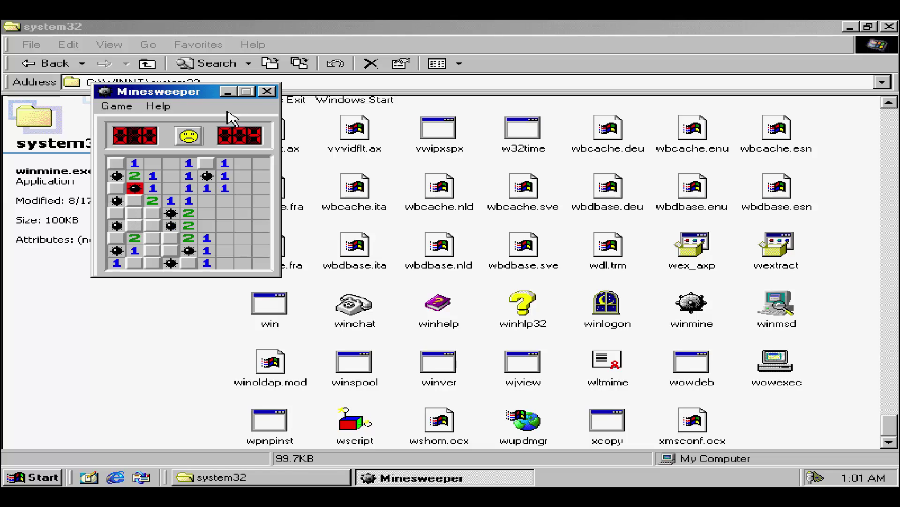
left_click(266, 91)
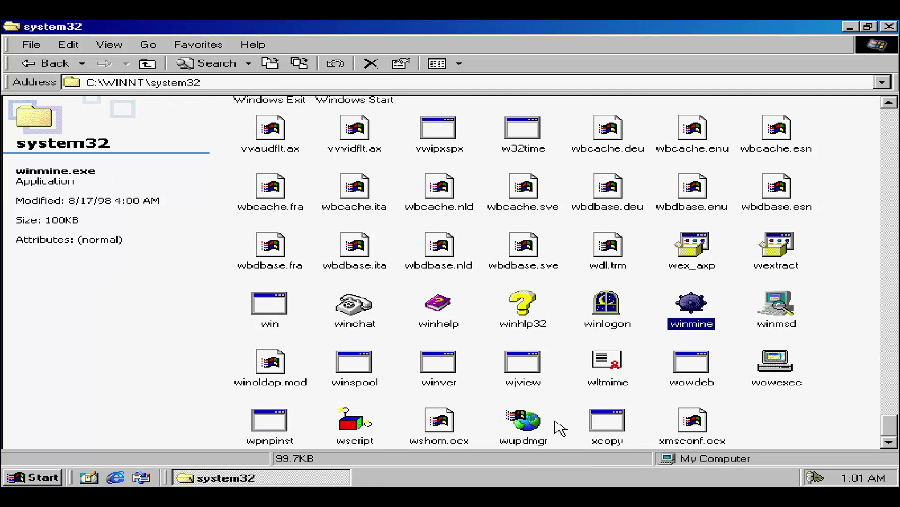
double_click(418, 380)
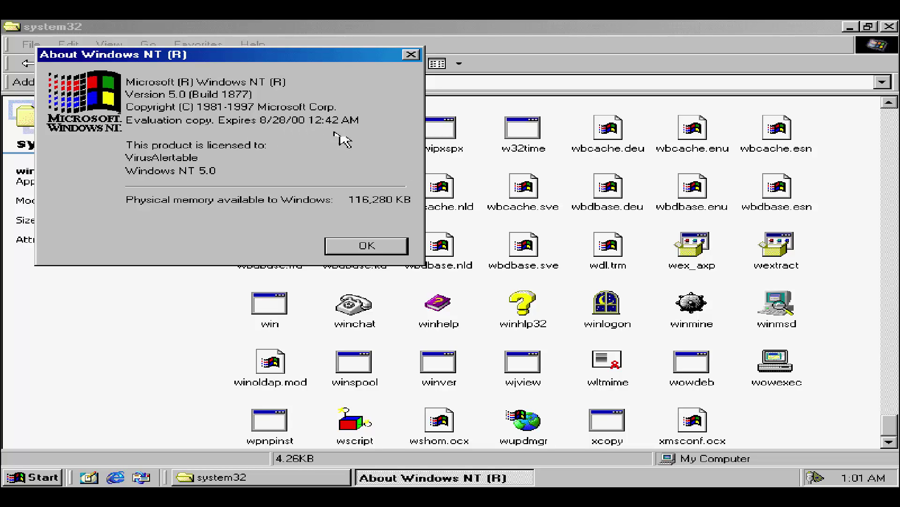
left_click(363, 244)
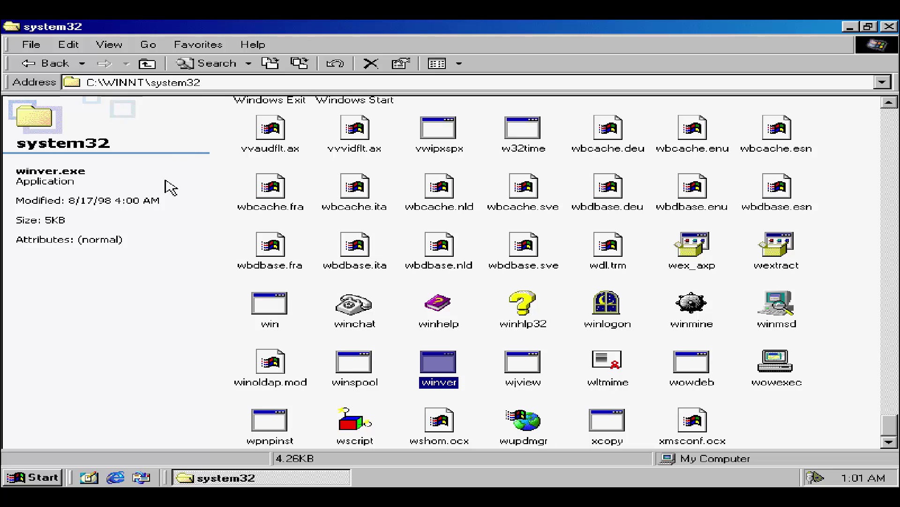
- Close the system32 folder, start Outlook Express and cancel its new-account setup wizard
left_click(893, 29)
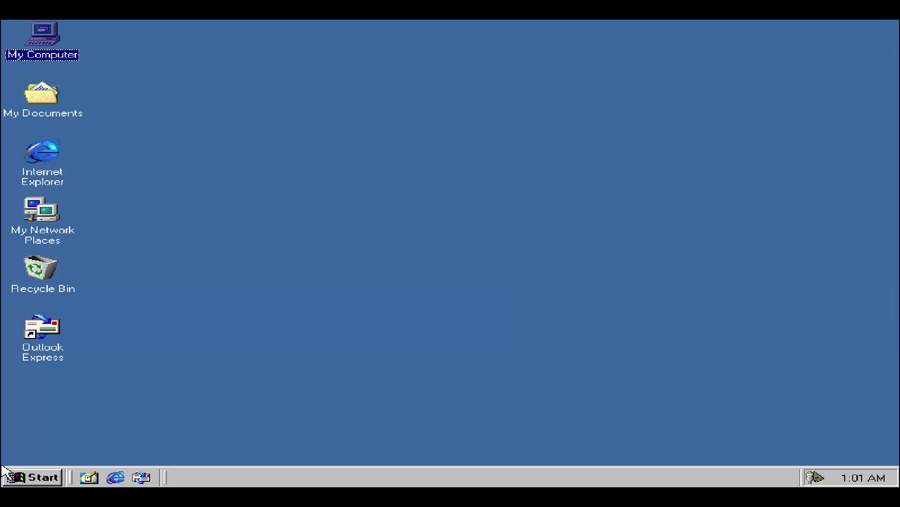
double_click(47, 341)
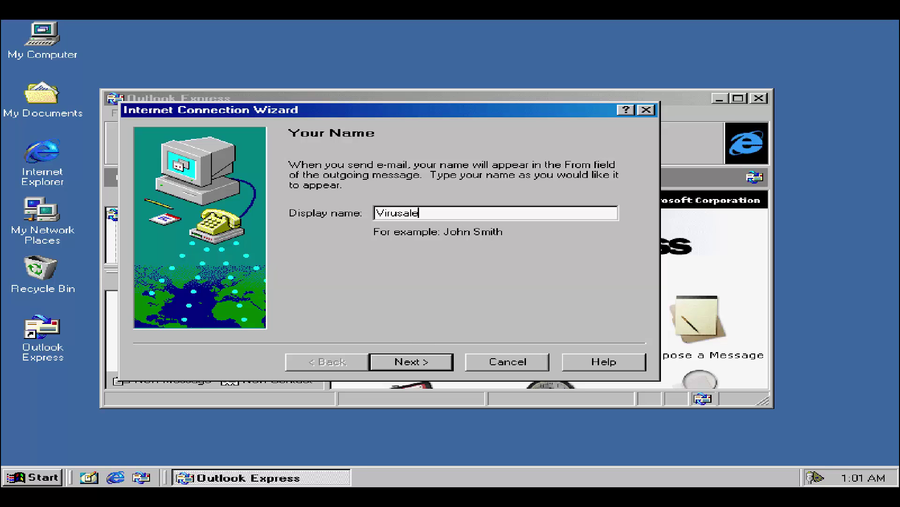
key("Return")
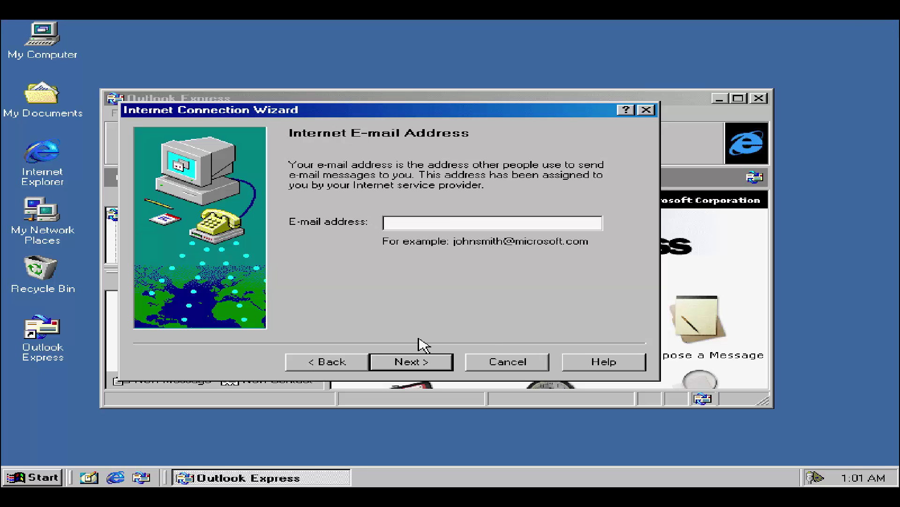
key("Return")
key("Return")
left_click(511, 363)
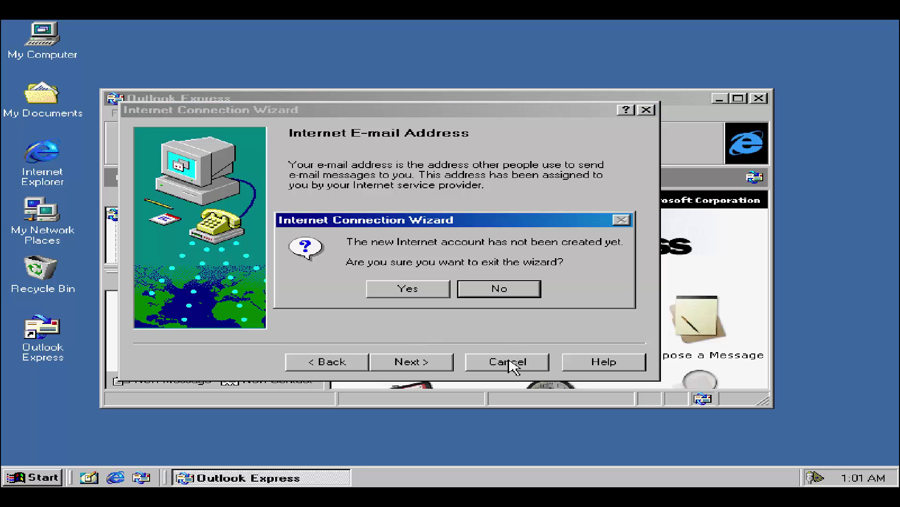
left_click(441, 296)
- Show the Inbox full-screen and scroll through the welcome message preview
left_click(159, 228)
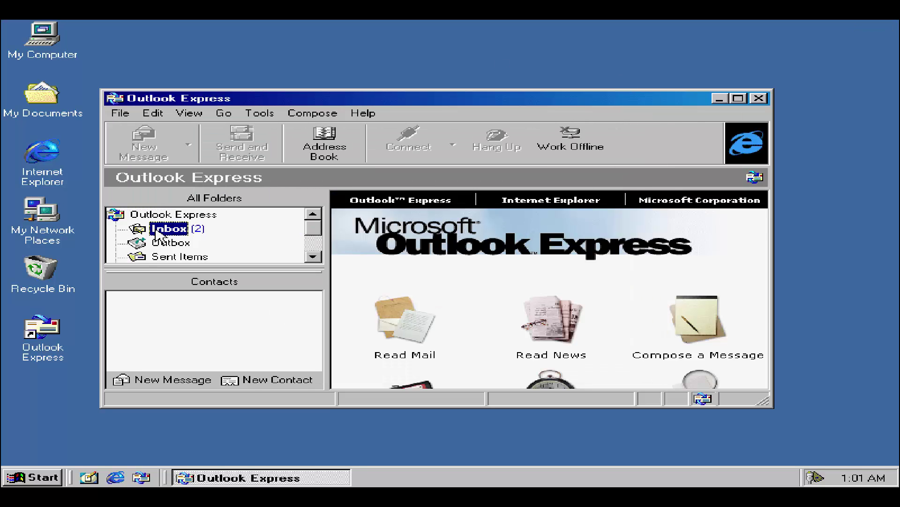
left_click(739, 98)
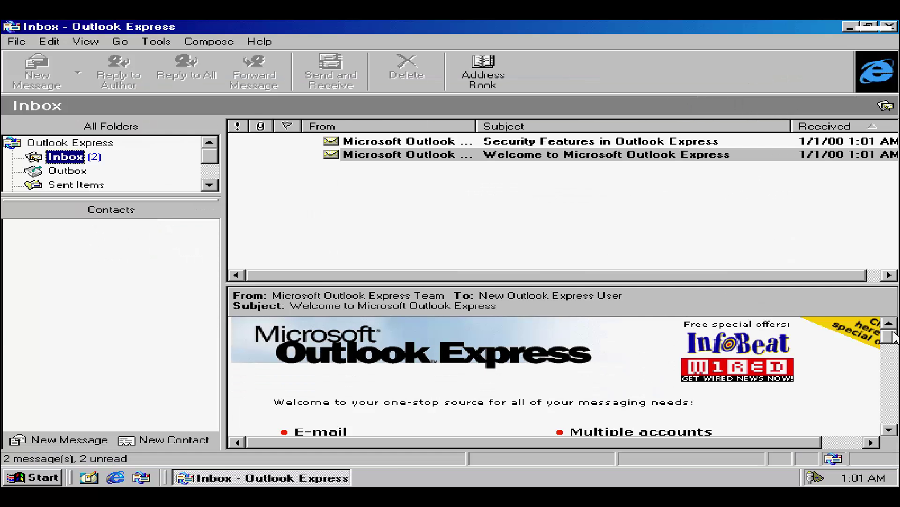
left_click_drag(894, 335, 890, 415)
- Close Outlook Express, then open and close the empty Recycle Bin
left_click(889, 27)
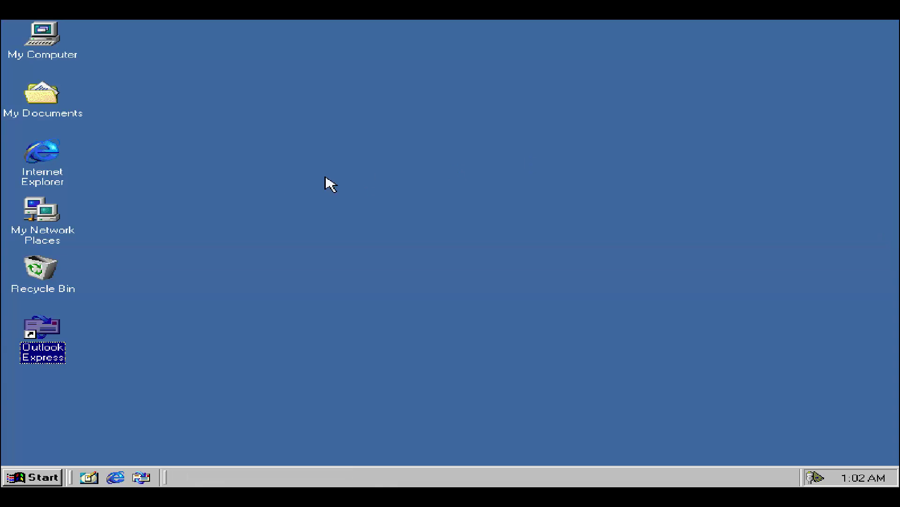
double_click(28, 274)
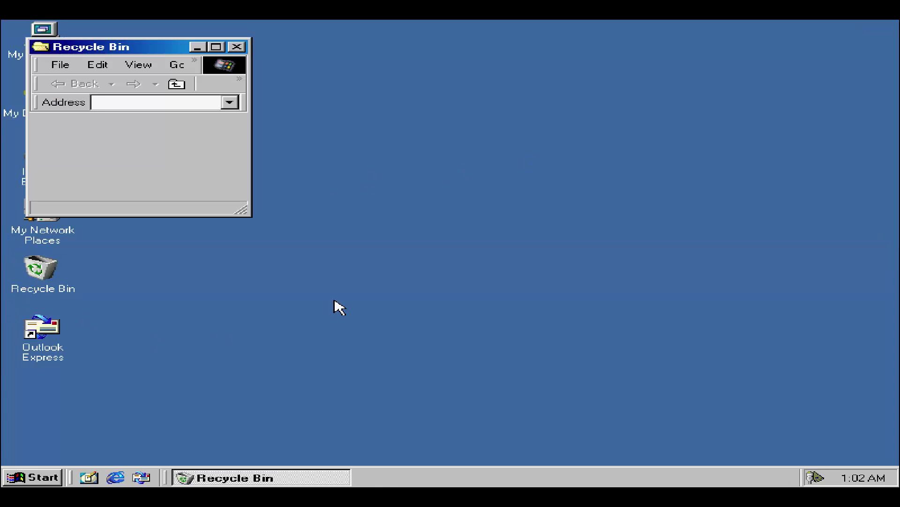
left_click(237, 48)
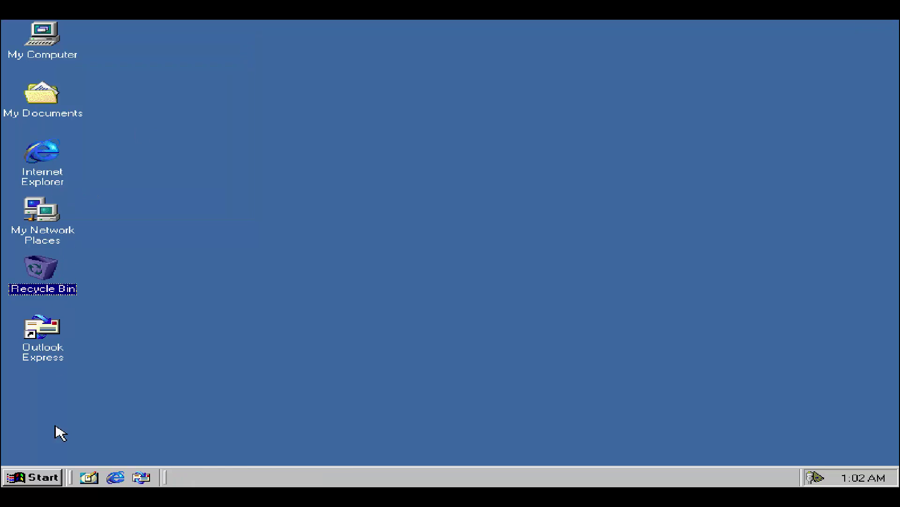
- Launch Event Viewer from Start > Programs > Administrative Tools
left_click(47, 479)
mouse_move(153, 301)
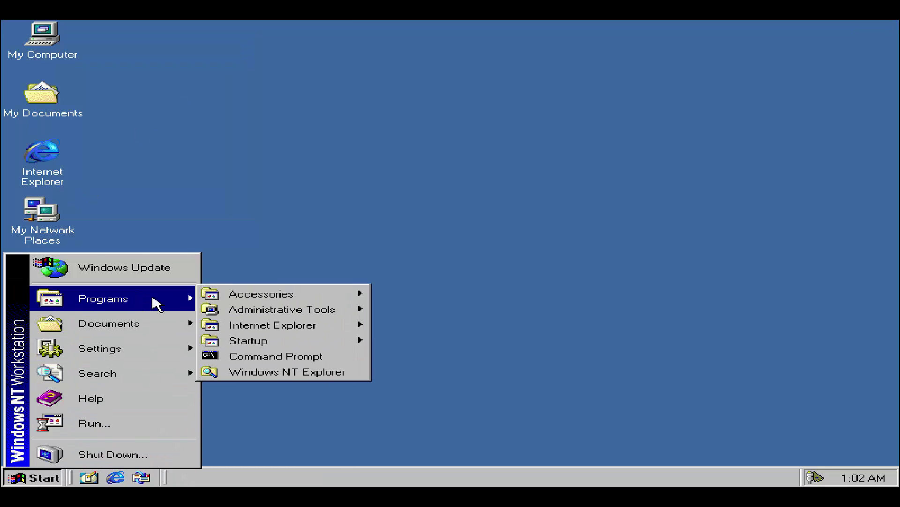
mouse_move(291, 309)
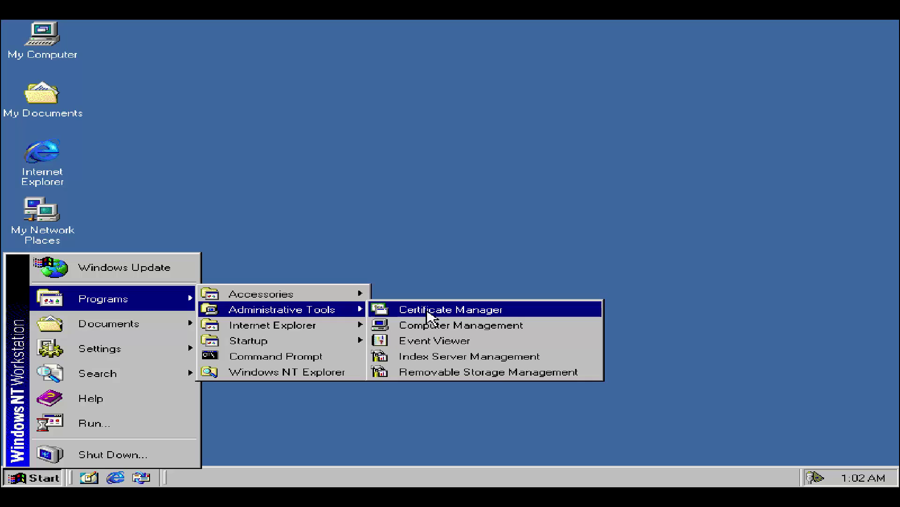
left_click(435, 343)
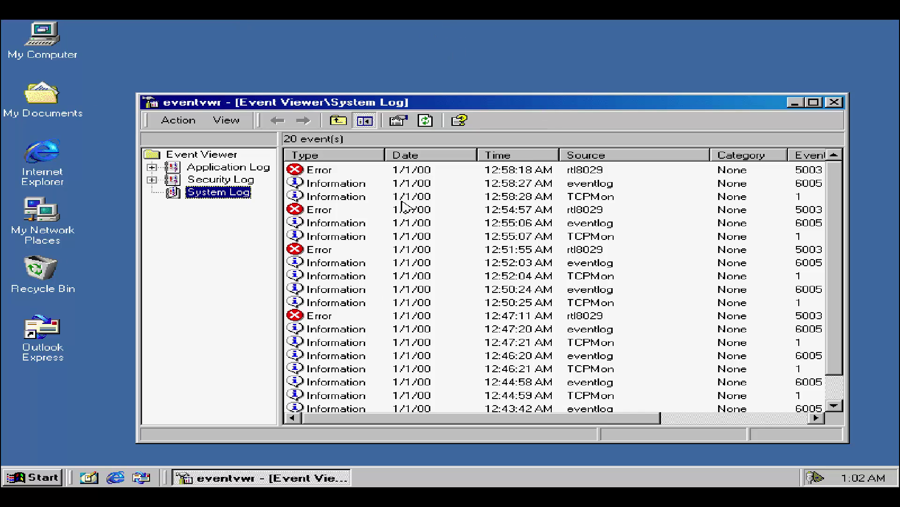
- Close Event Viewer and browse Start > Programs via Accessories to the Internet Explorer submenu
left_click(834, 102)
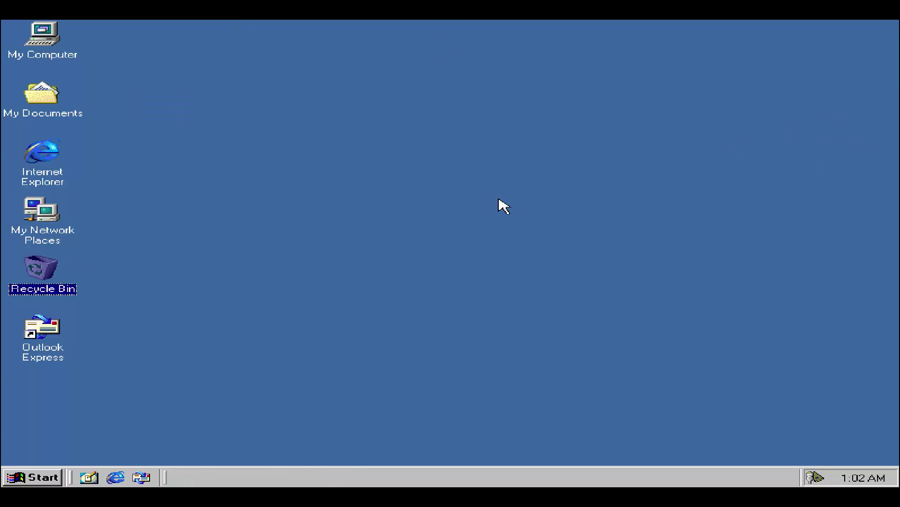
left_click(26, 475)
mouse_move(147, 306)
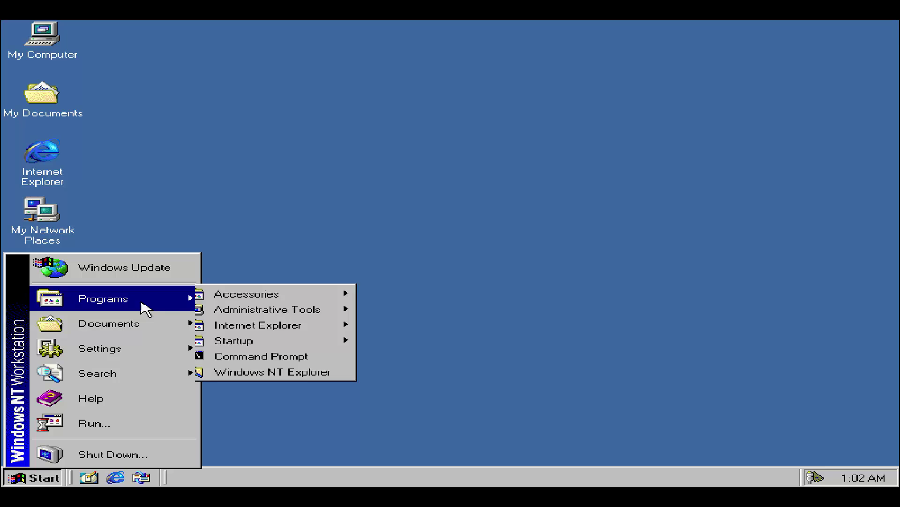
mouse_move(298, 306)
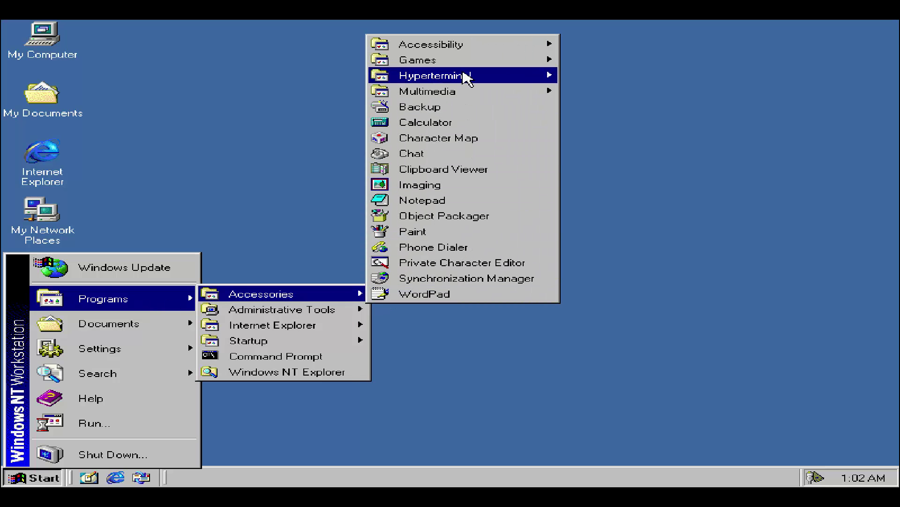
mouse_move(466, 76)
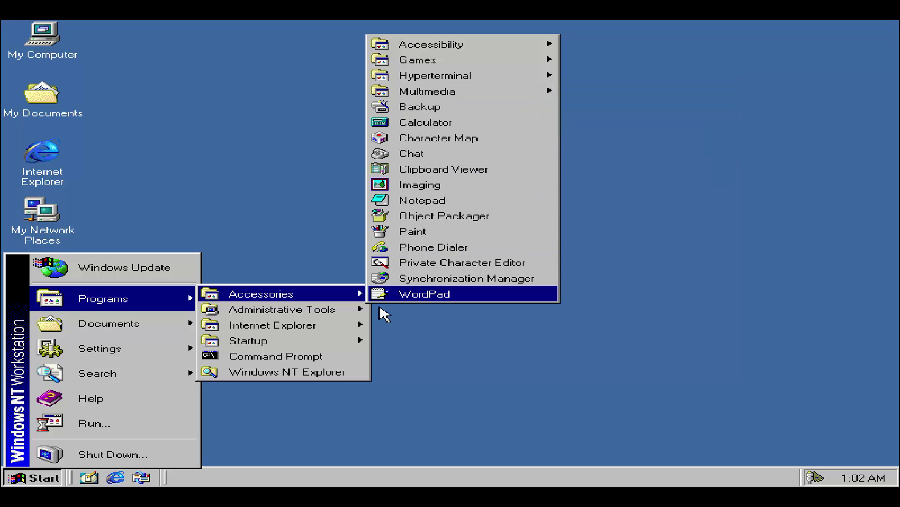
mouse_move(291, 322)
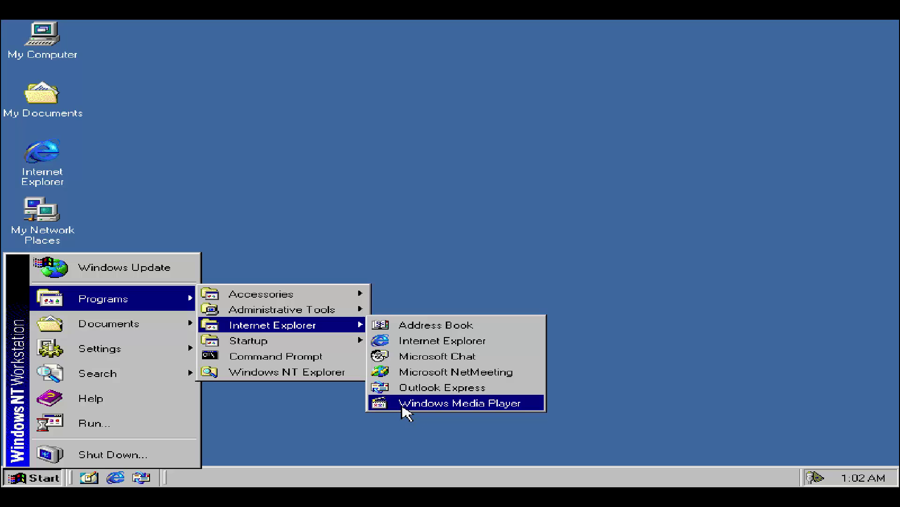
- Launch Microsoft Chat, fail to reach mschat.msn.com, accept working offline, and close Chat
left_click(442, 359)
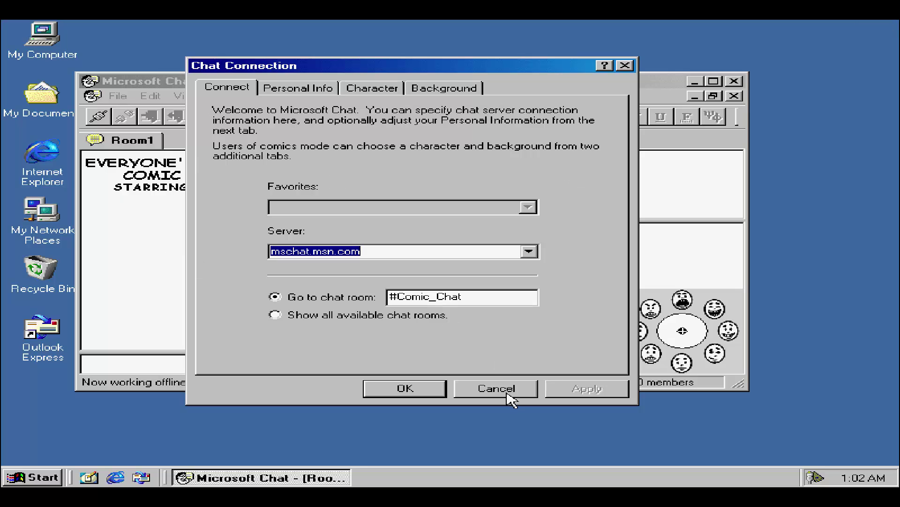
left_click(422, 388)
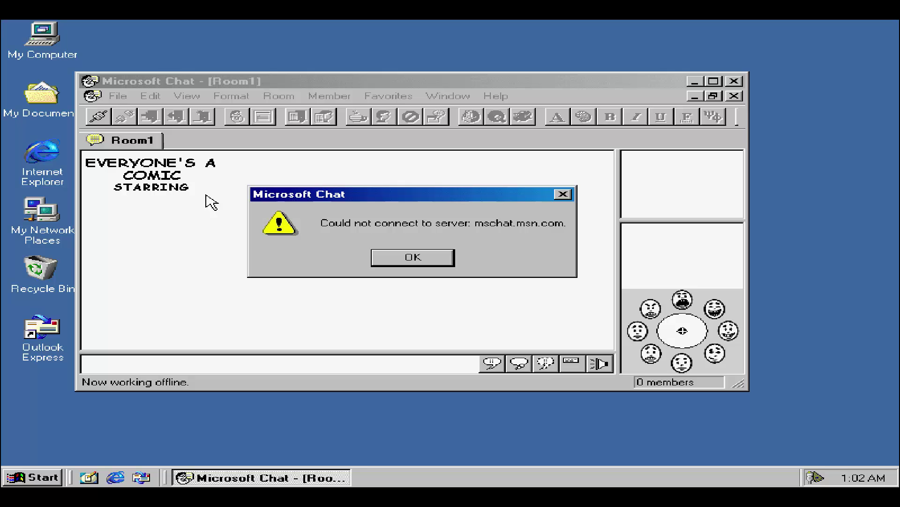
left_click(390, 257)
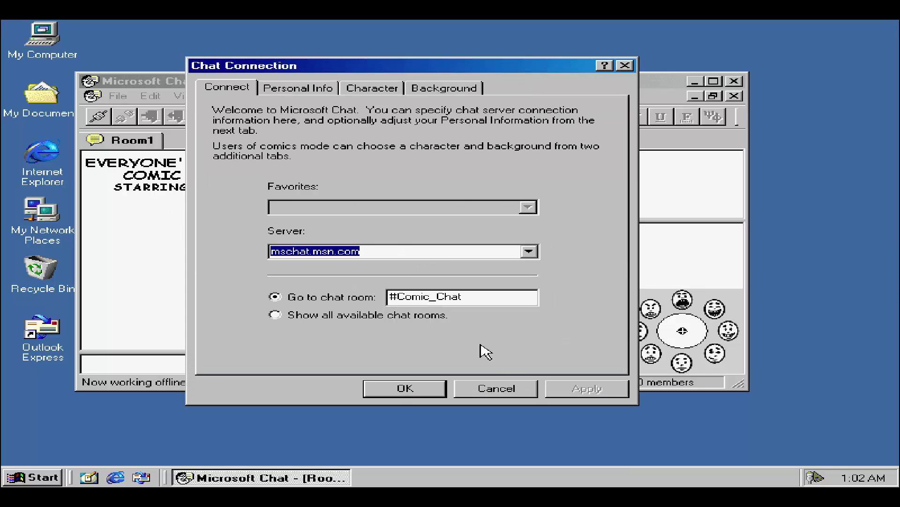
left_click(512, 395)
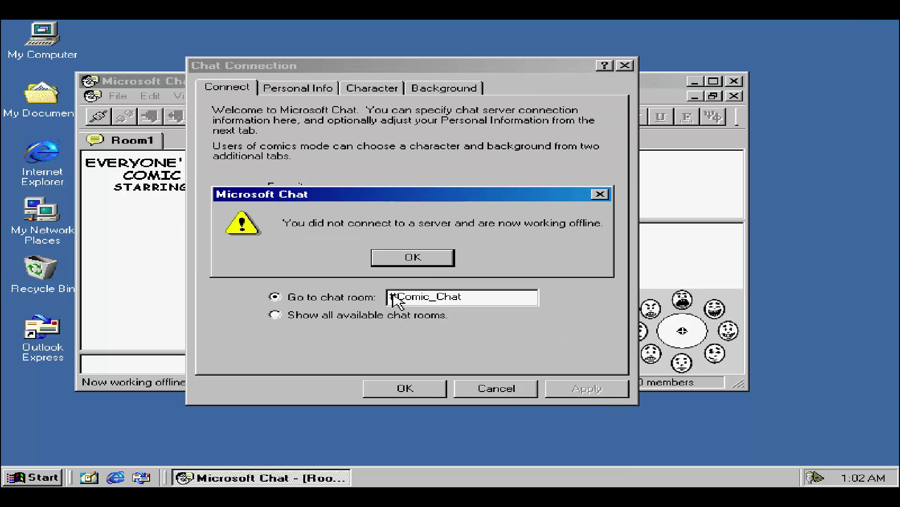
left_click(413, 258)
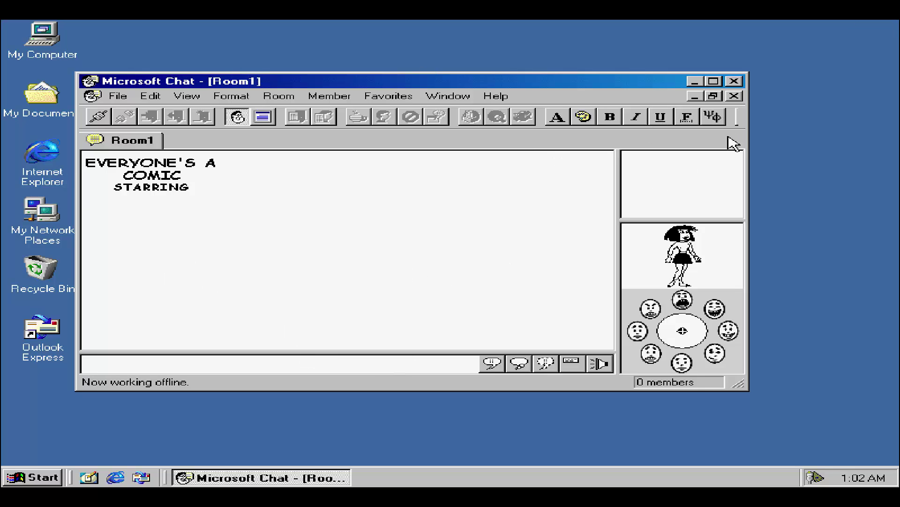
left_click(735, 82)
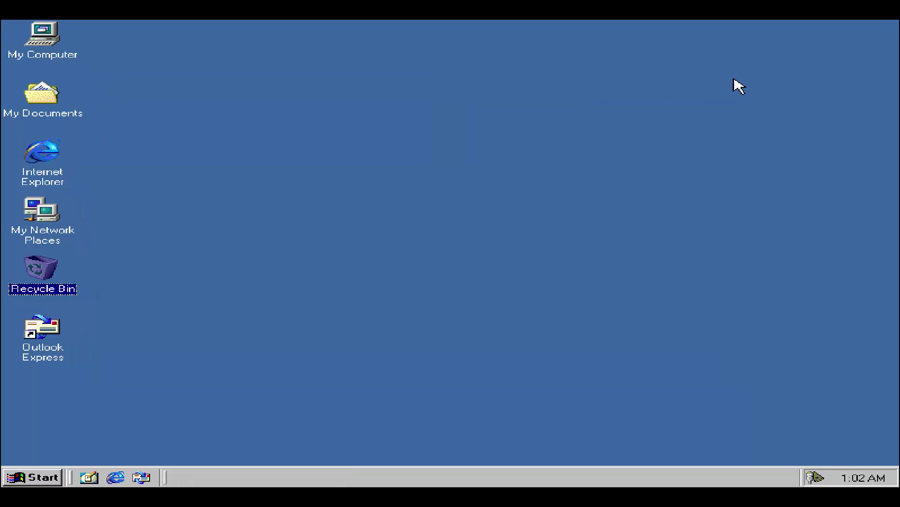
- Open Display Properties from the desktop and review the Screen Saver, Appearance, Web, Effects and Settings pages
left_click(61, 476)
mouse_move(324, 330)
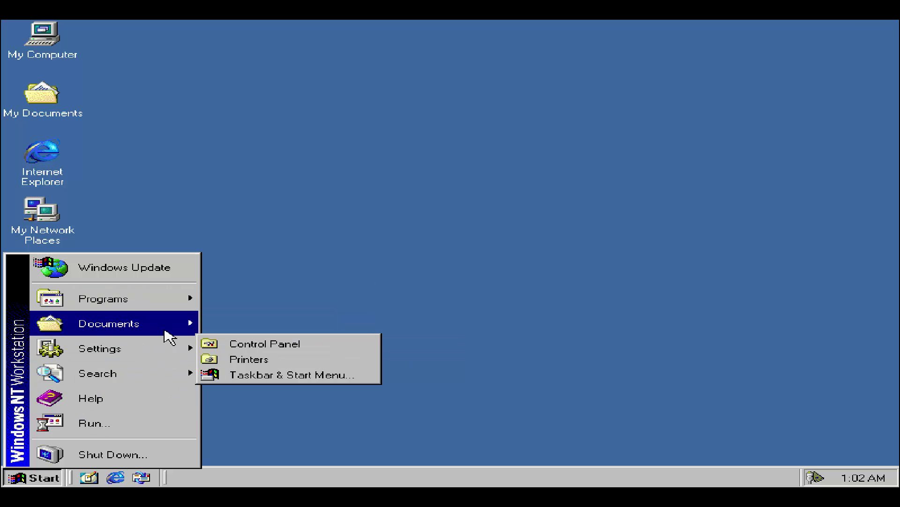
left_click(314, 223)
right_click(225, 218)
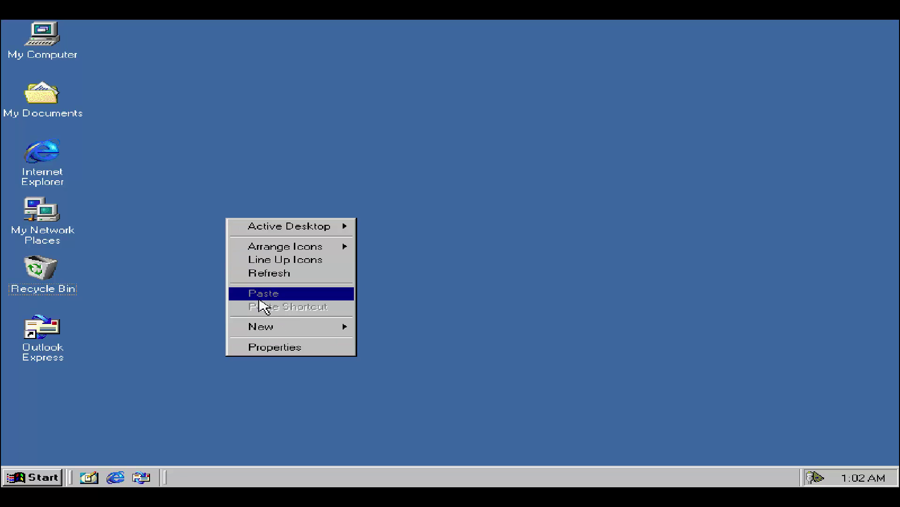
left_click(272, 346)
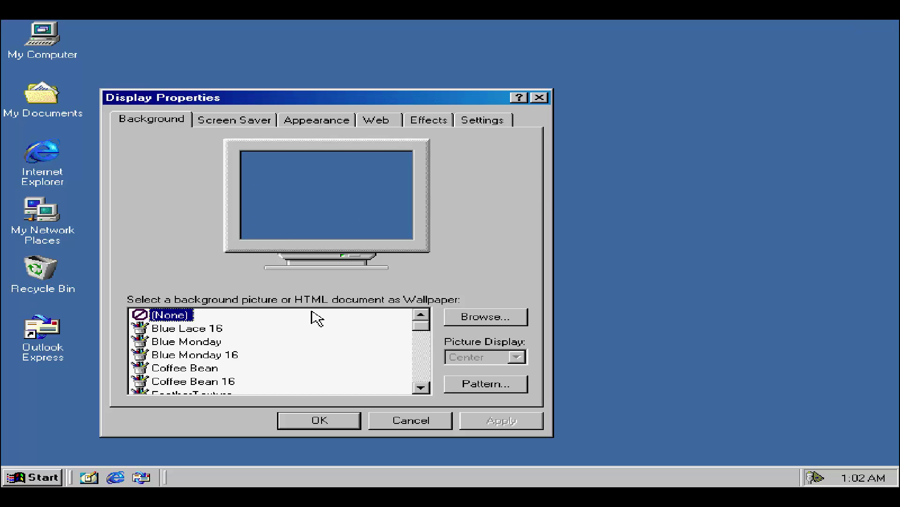
left_click(245, 123)
left_click(316, 124)
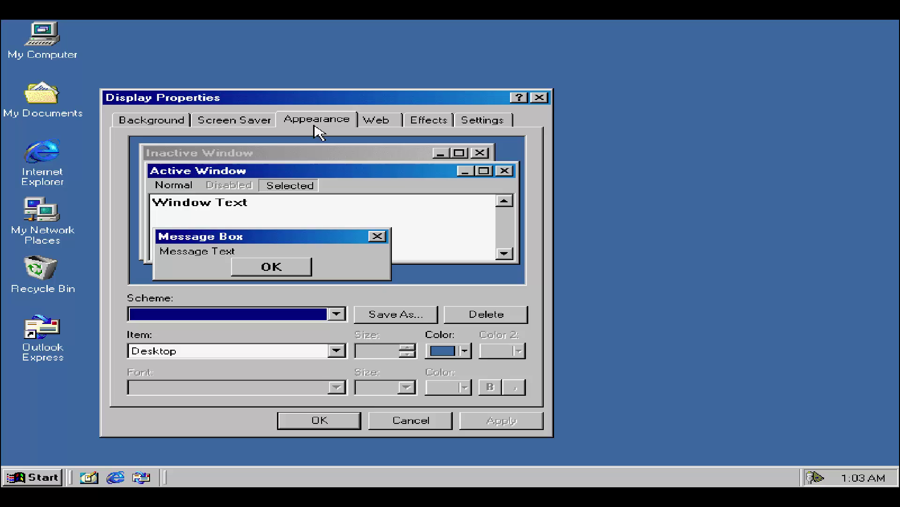
left_click(373, 121)
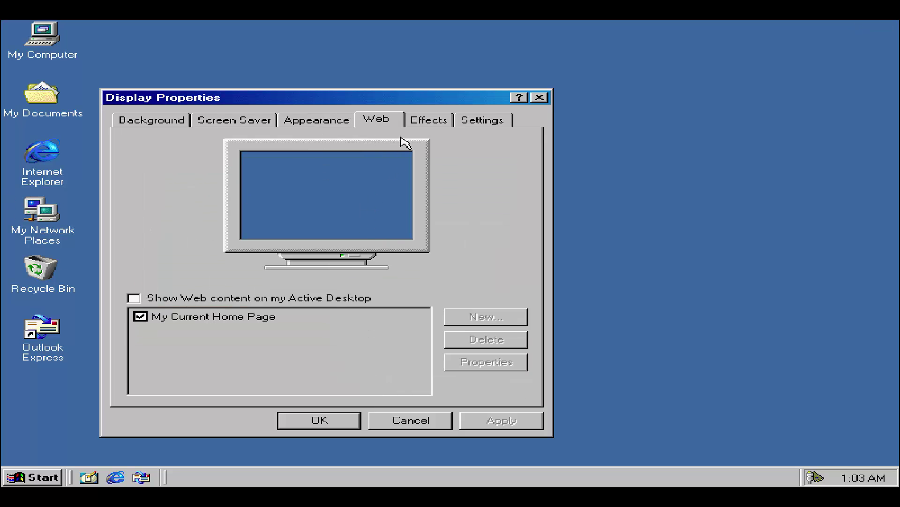
left_click(429, 121)
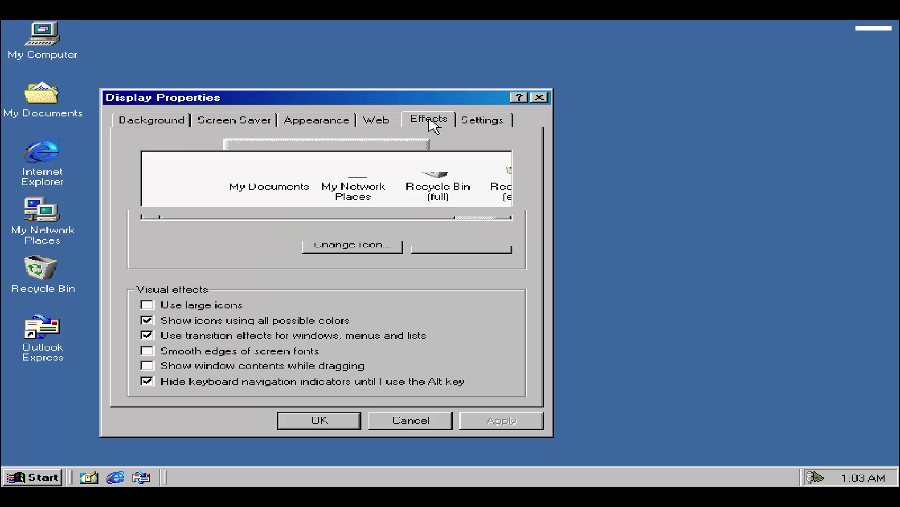
left_click(477, 123)
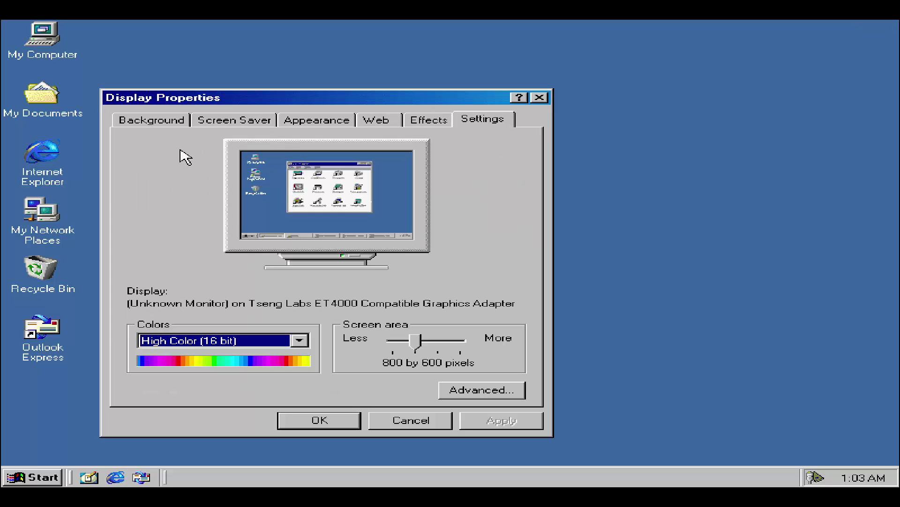
- On the Background page, select the winnt256 wallpaper and apply it
left_click(130, 131)
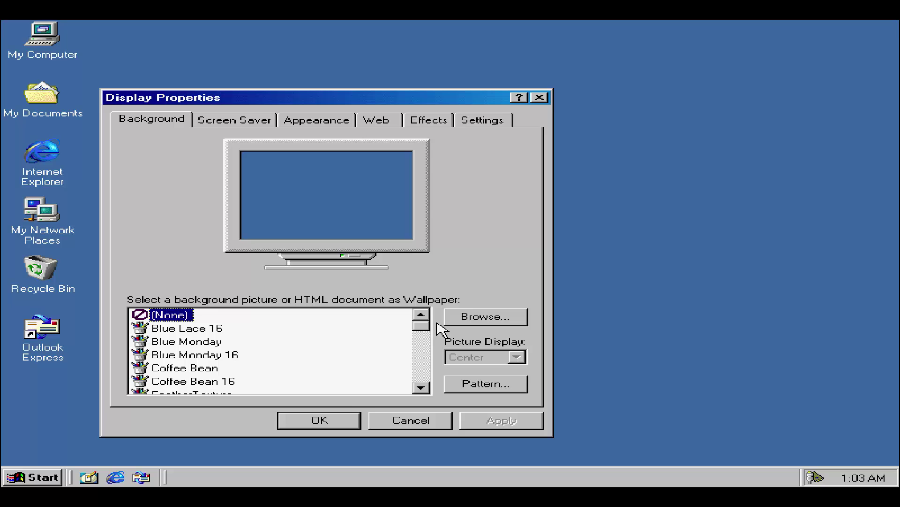
left_click_drag(426, 327, 429, 384)
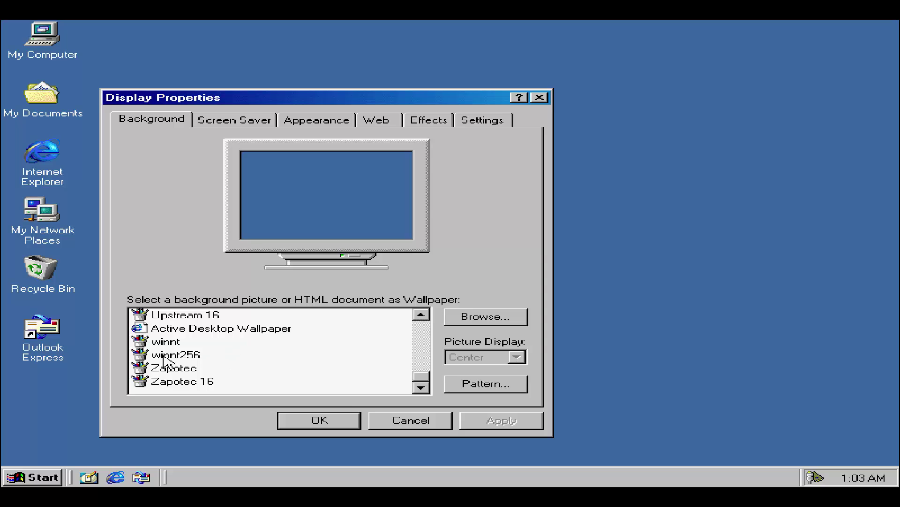
left_click(177, 355)
left_click(174, 342)
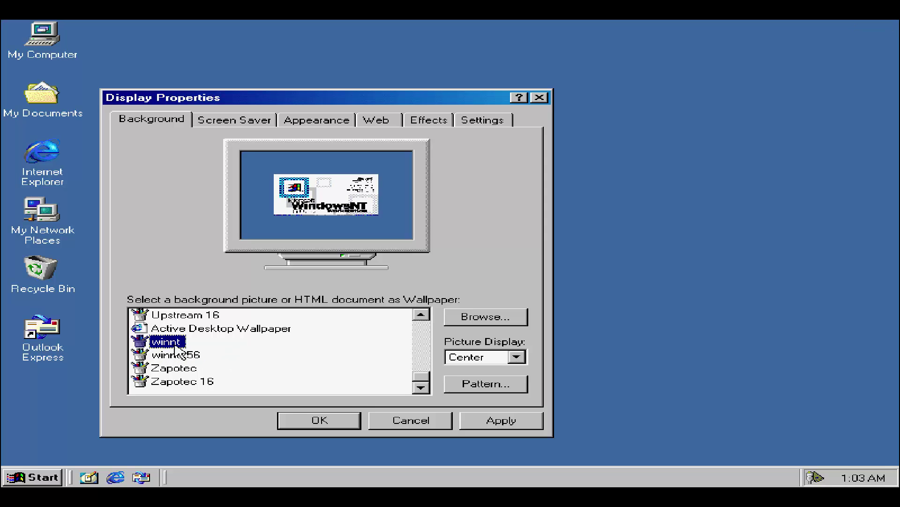
left_click(187, 355)
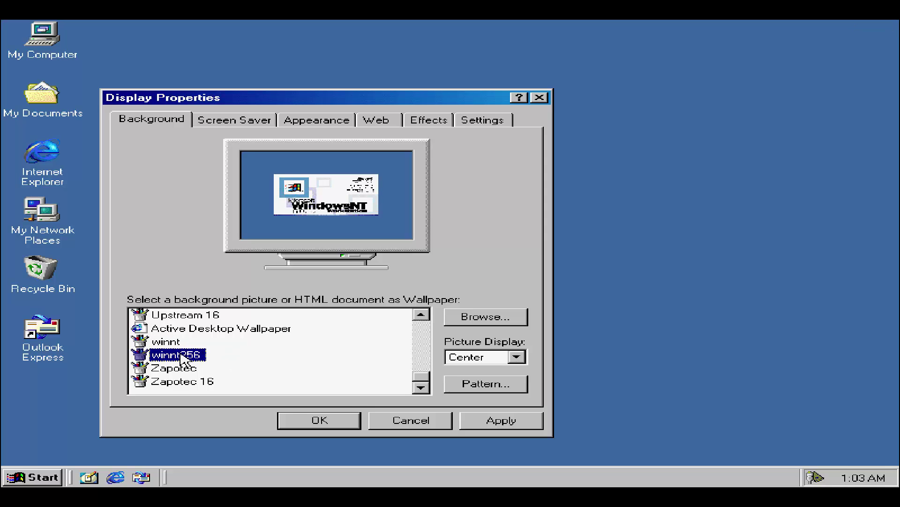
left_click(485, 418)
- Close Display Properties and shut down the computer via Start > Shut Down, choosing Shut down
left_click(541, 98)
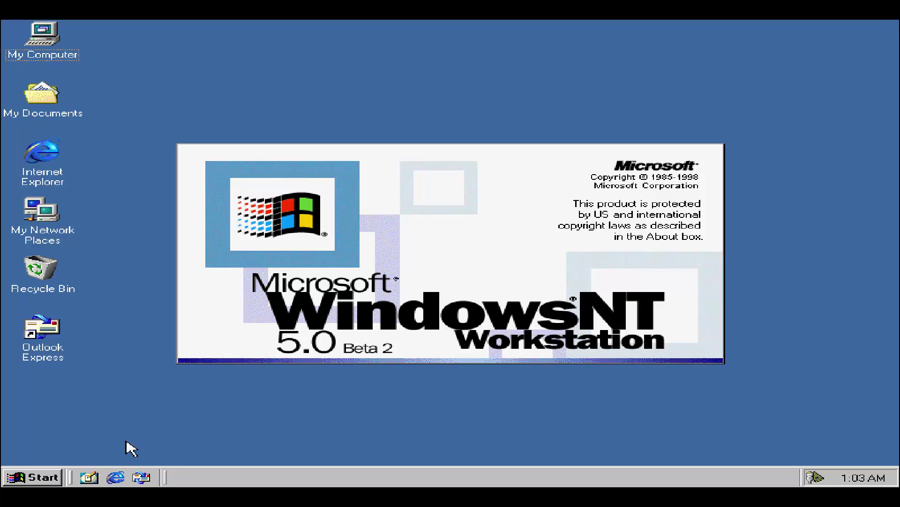
left_click(23, 478)
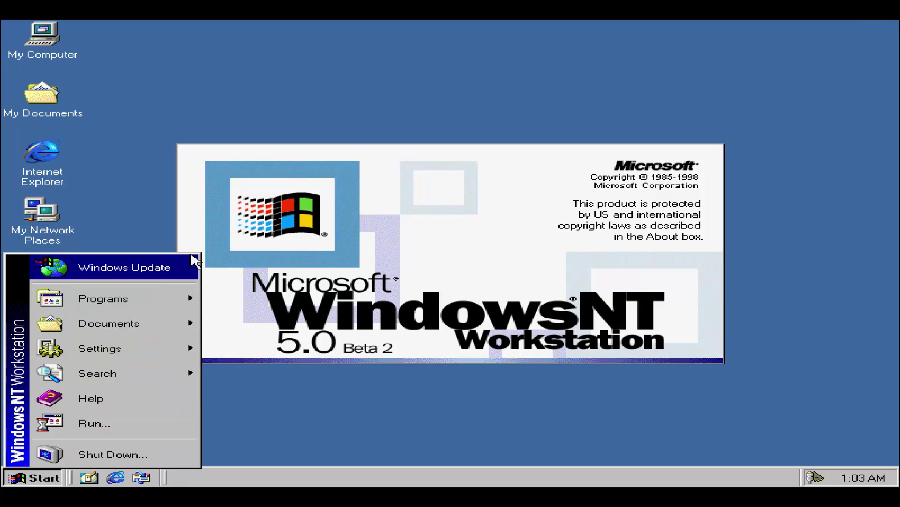
left_click(65, 463)
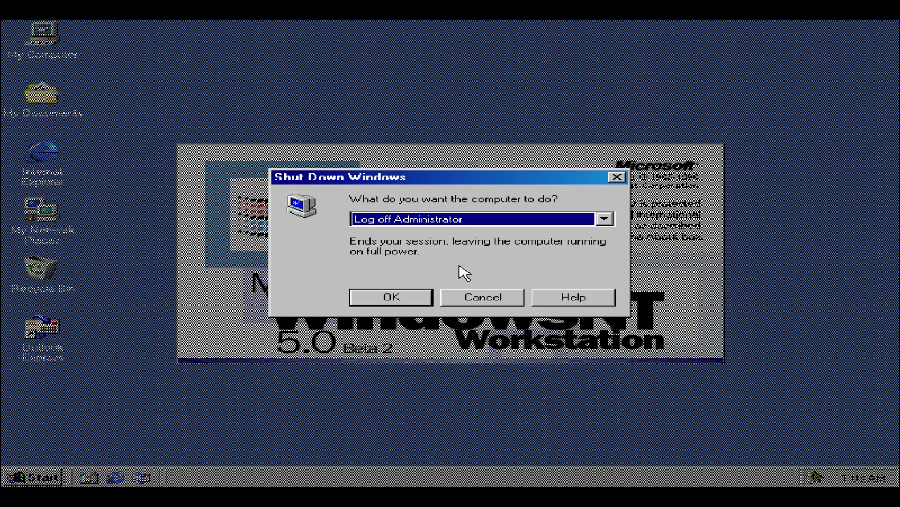
left_click(477, 221)
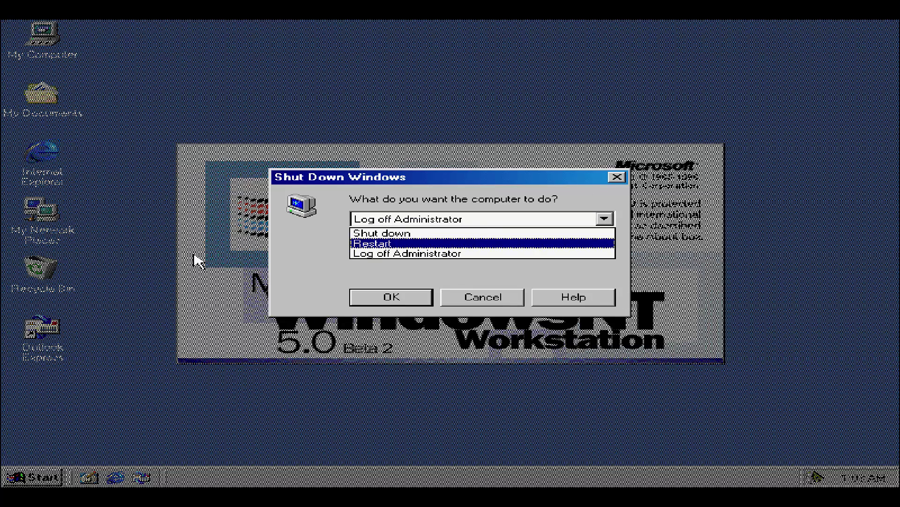
left_click(397, 252)
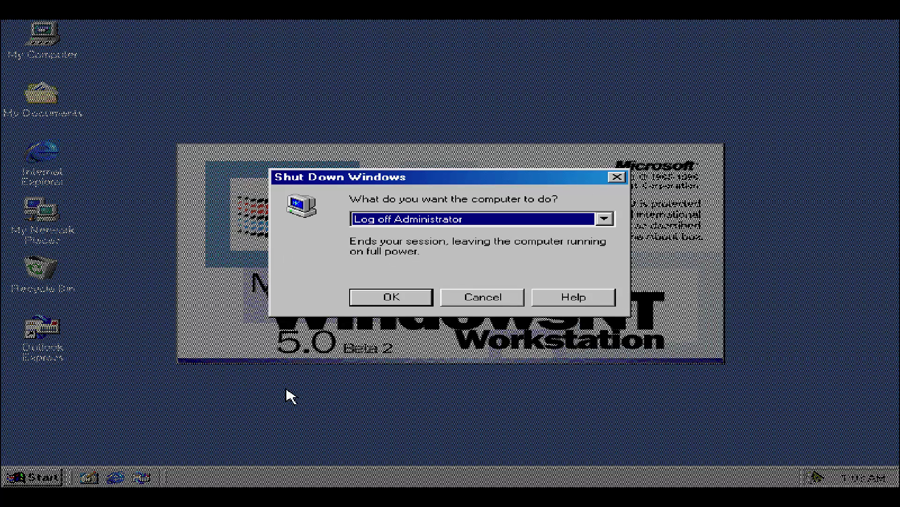
left_click(391, 299)
left_click_drag(391, 303, 435, 219)
left_click(411, 220)
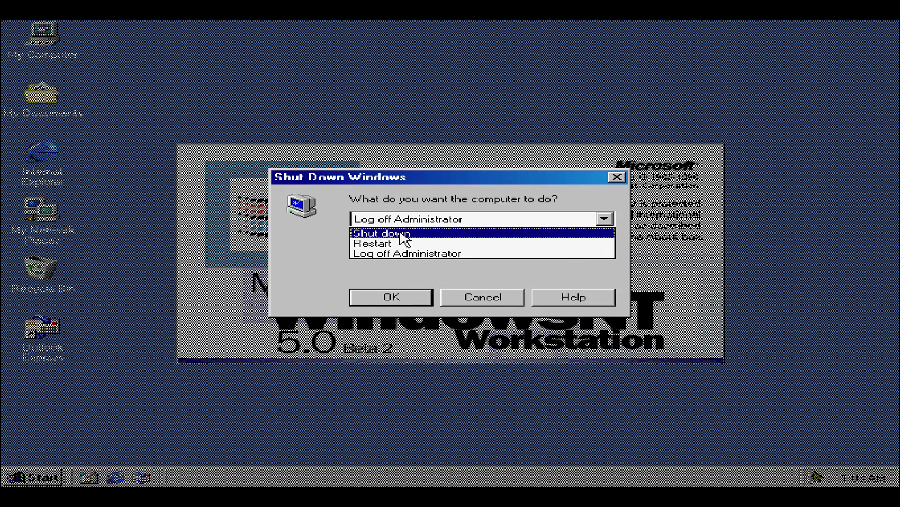
left_click(402, 233)
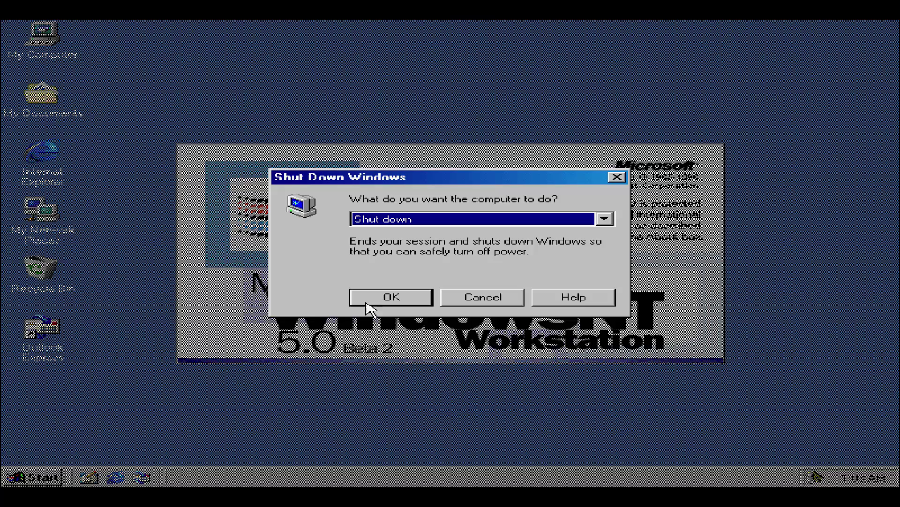
left_click(388, 297)
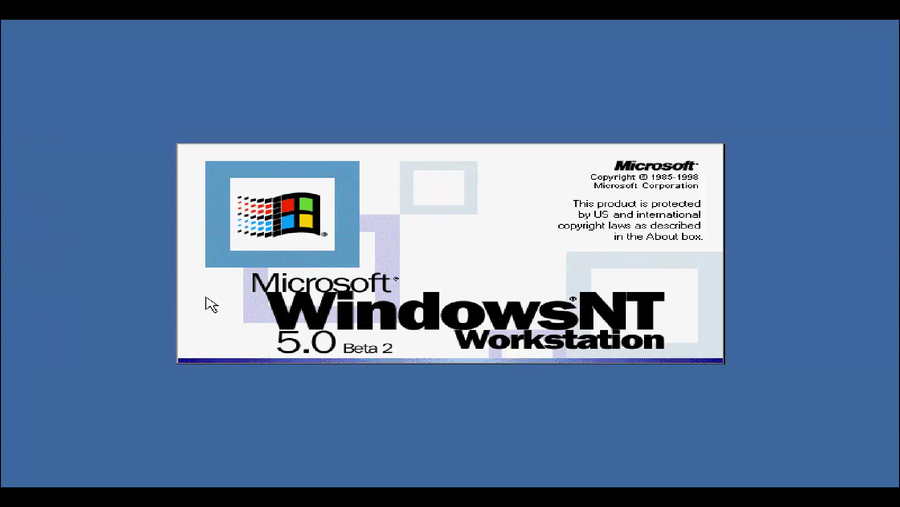